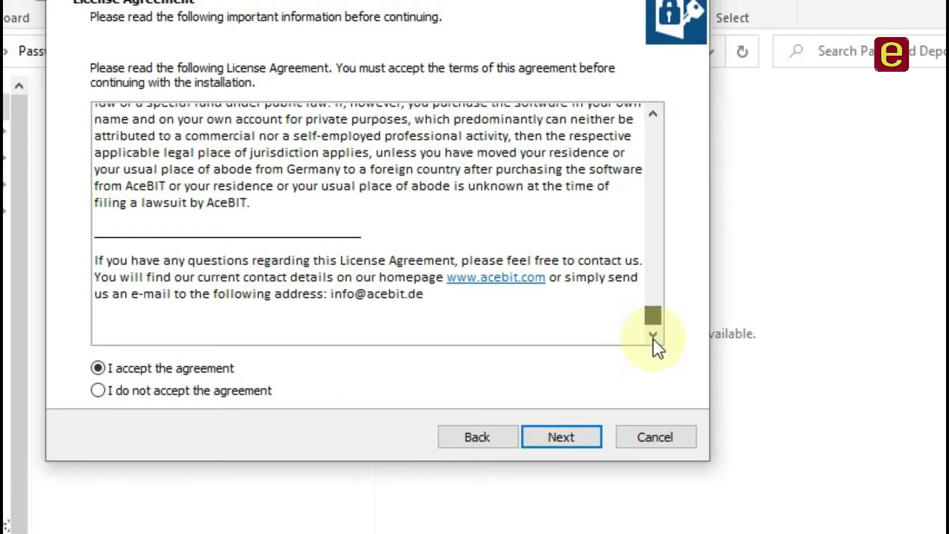
Scroll the license agreement, accept it and continue to the destination folder step.
drag(653, 315, 657, 273)
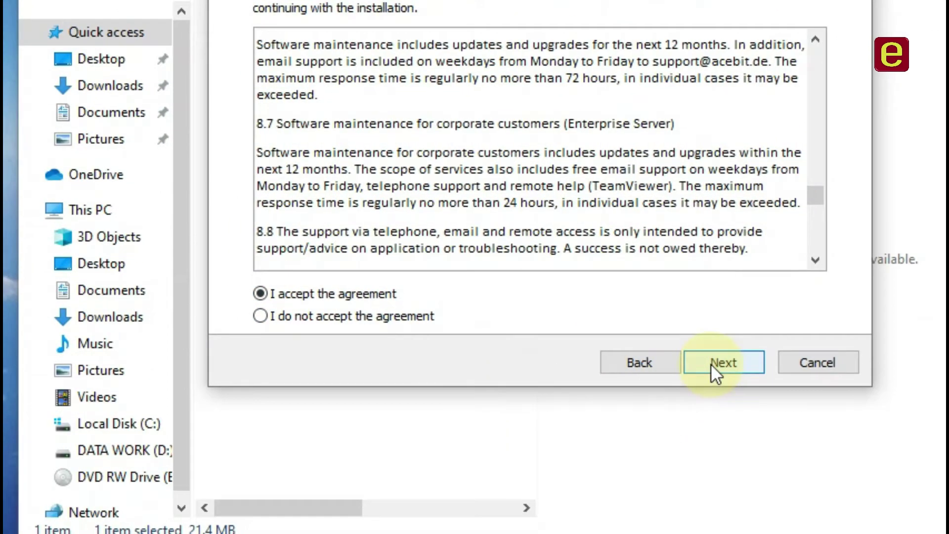
click(719, 437)
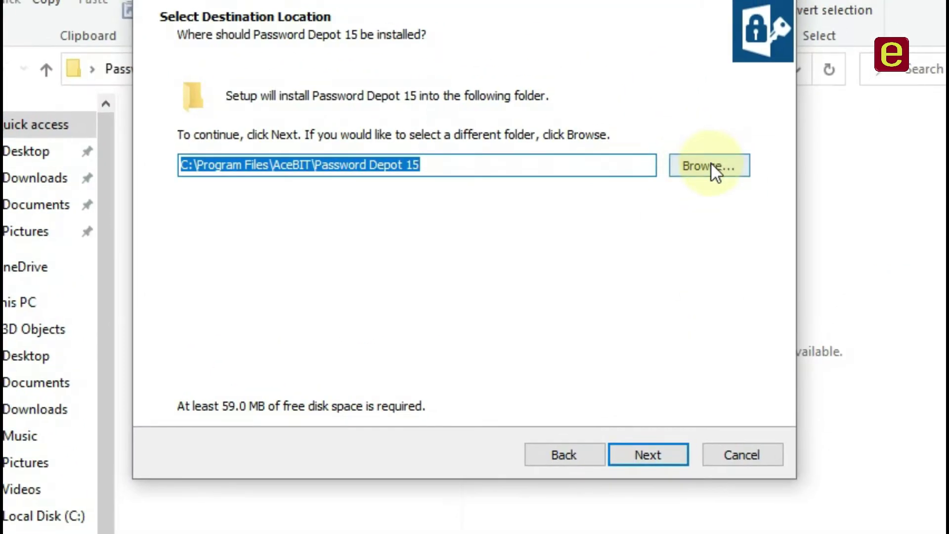
Keep the default install folder C:\Program Files\AceBIT\Password Depot 15 and continue to components.
click(192, 165)
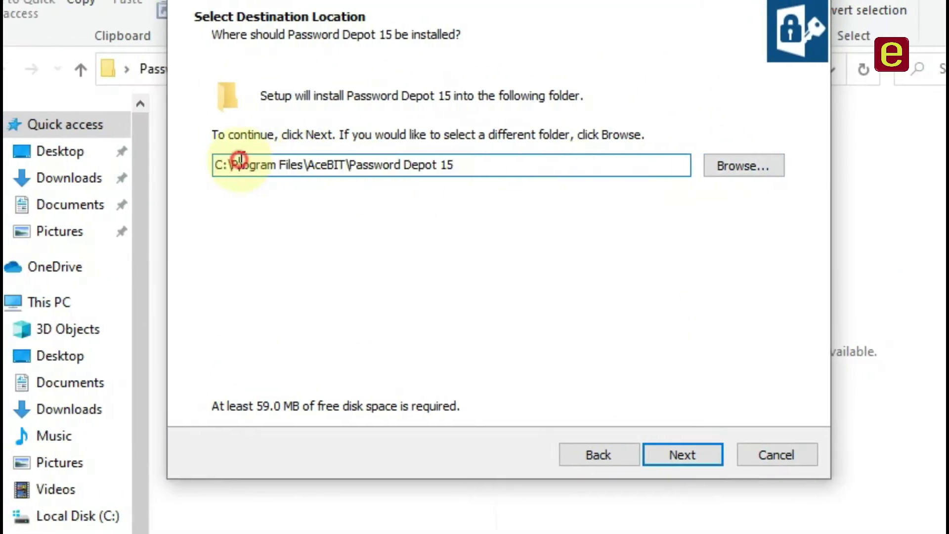
drag(242, 164, 207, 167)
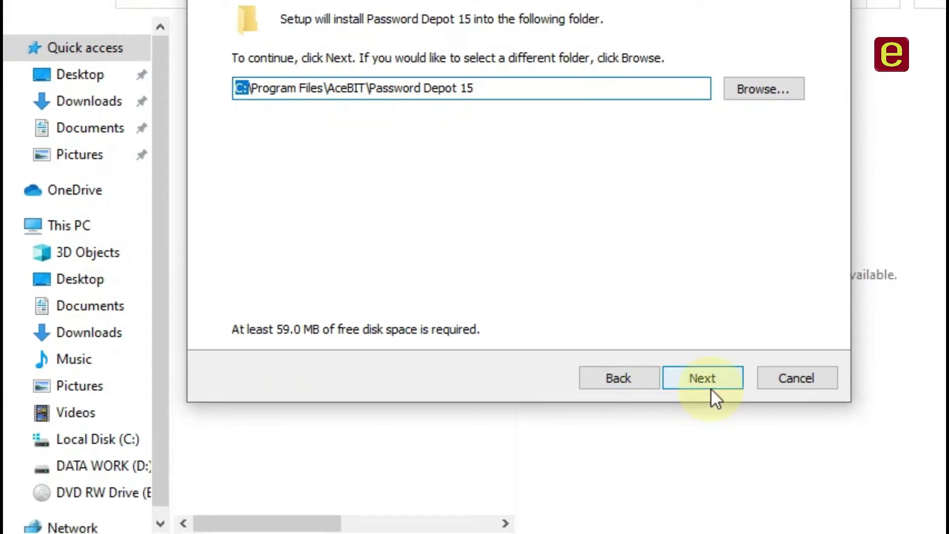
click(786, 94)
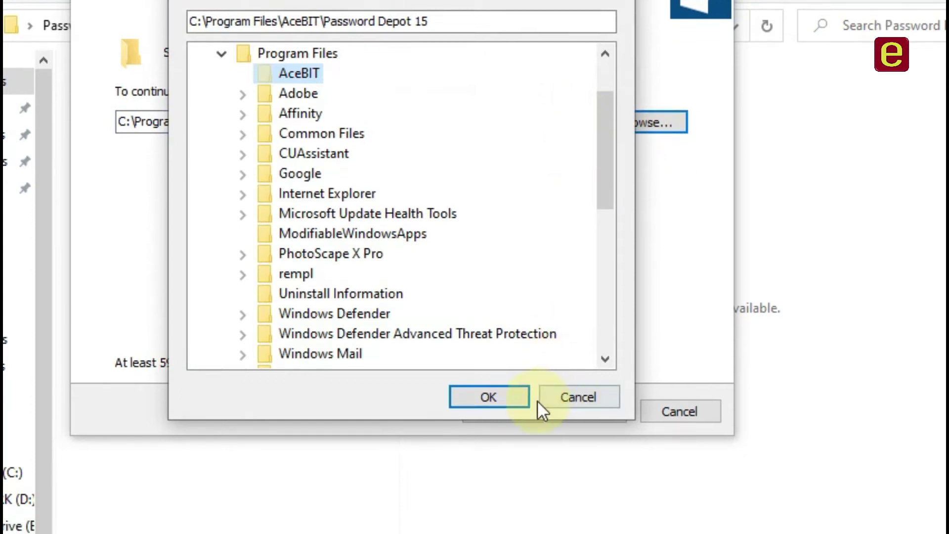
click(559, 390)
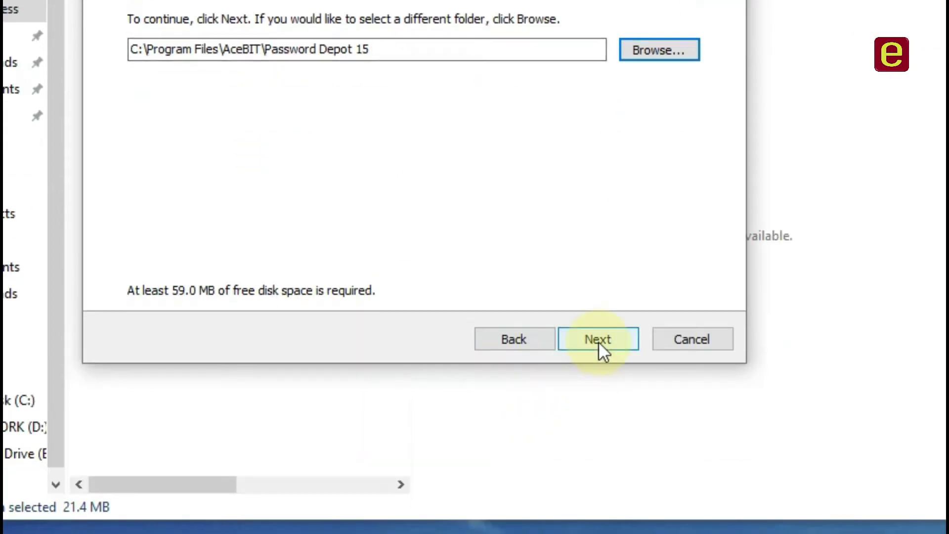
click(598, 340)
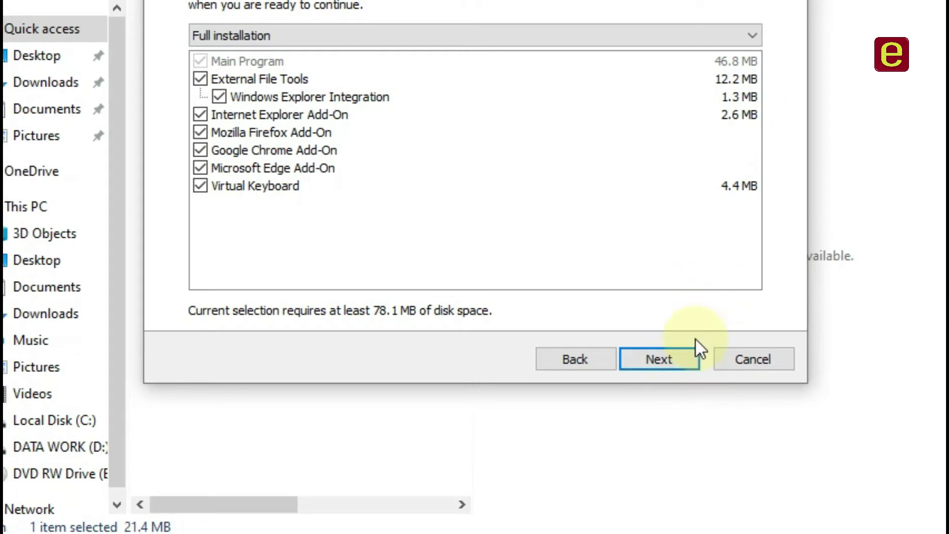
Accept the full component set and the default Start Menu folder.
click(667, 360)
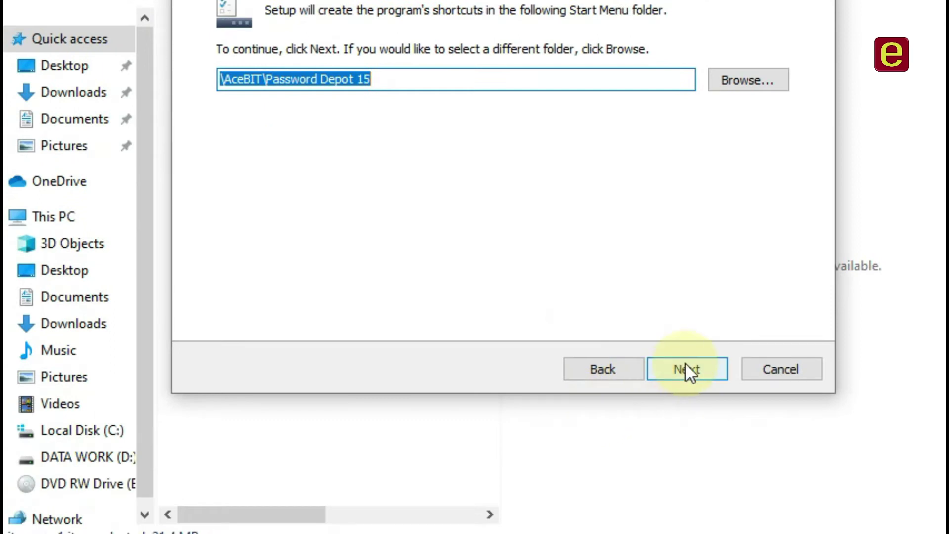
click(686, 487)
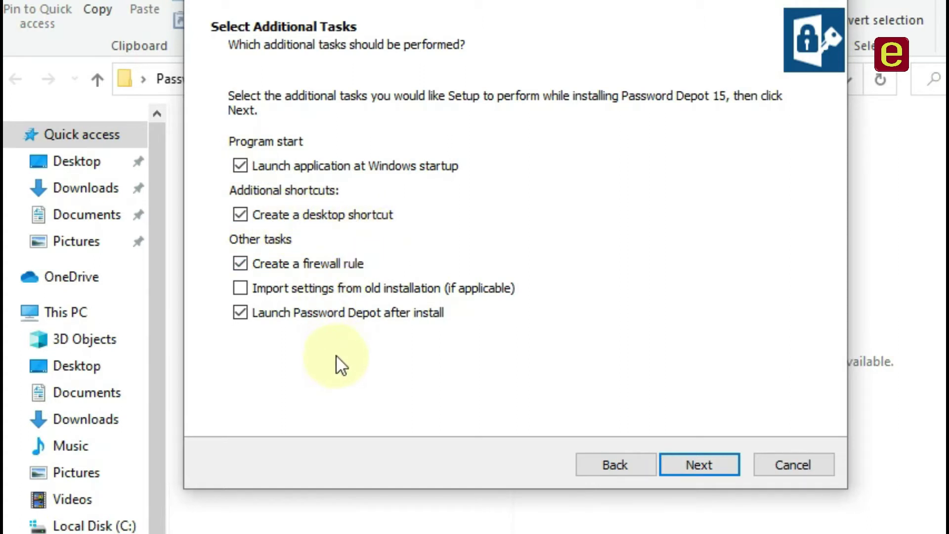
Uncheck post-install launch, firewall rule, desktop shortcut and Windows startup launch.
click(240, 313)
click(240, 263)
click(240, 214)
click(240, 165)
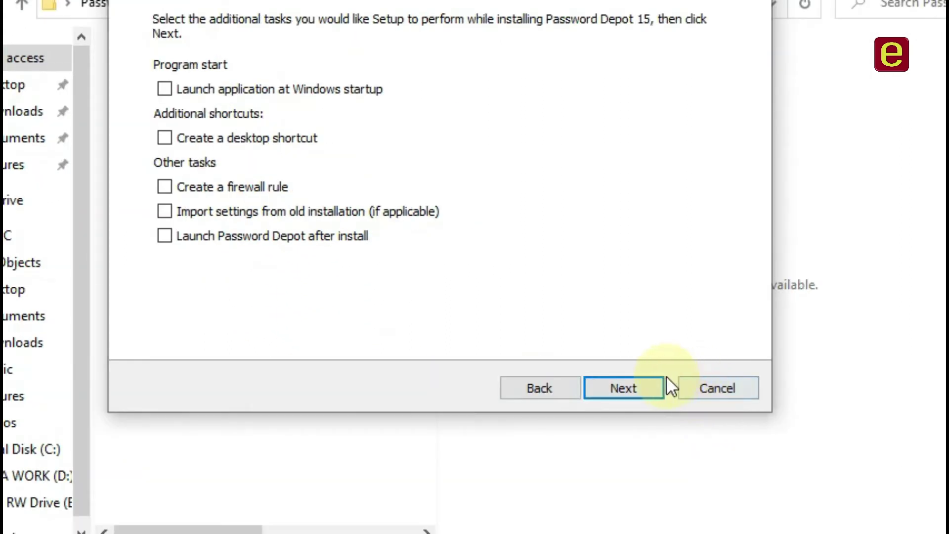
Install Password Depot 15 and close the finished installer.
click(709, 463)
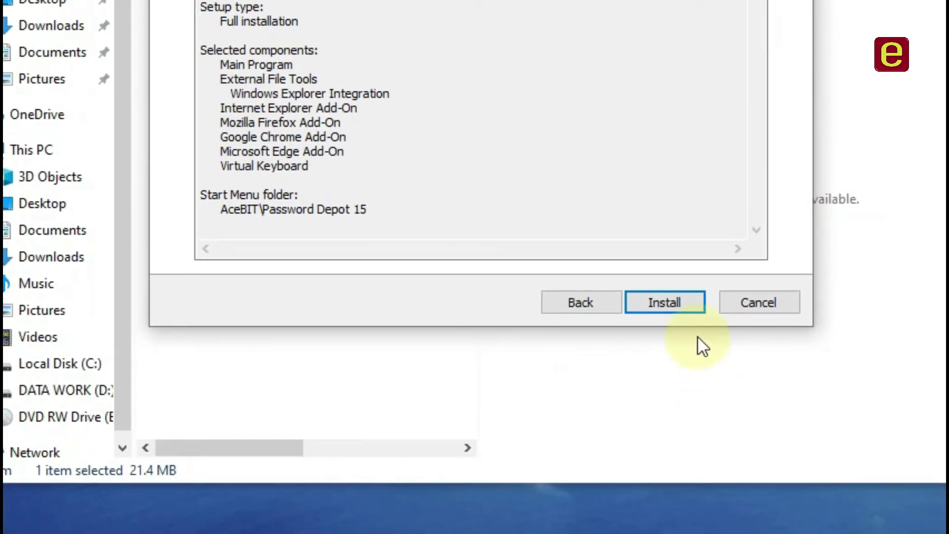
click(687, 302)
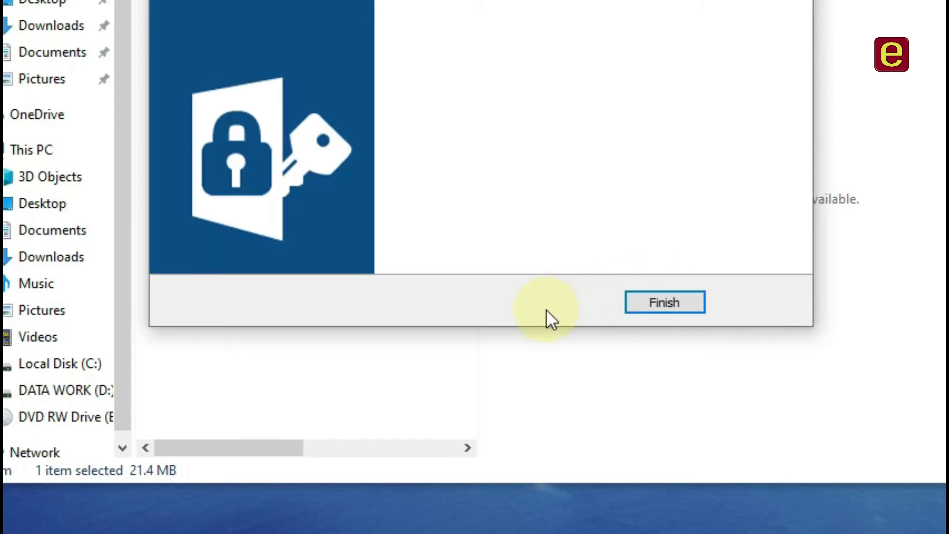
click(663, 305)
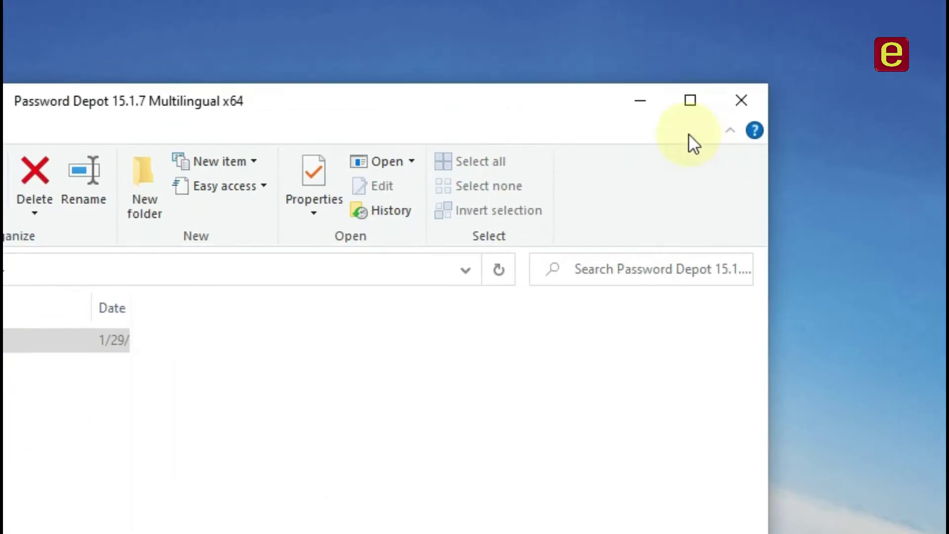
Launch Password Depot 15 from Start, allow it through the firewall, and open Database Manager.
click(741, 101)
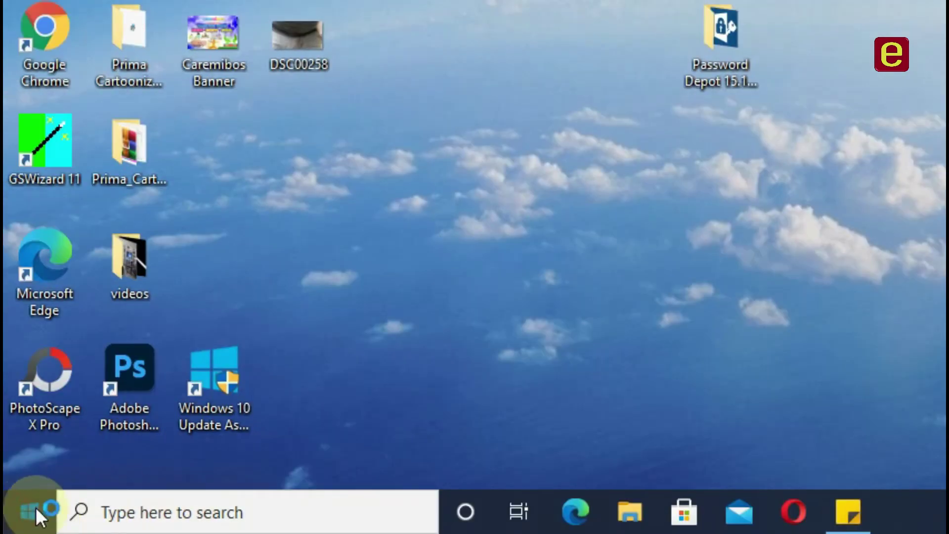
click(36, 507)
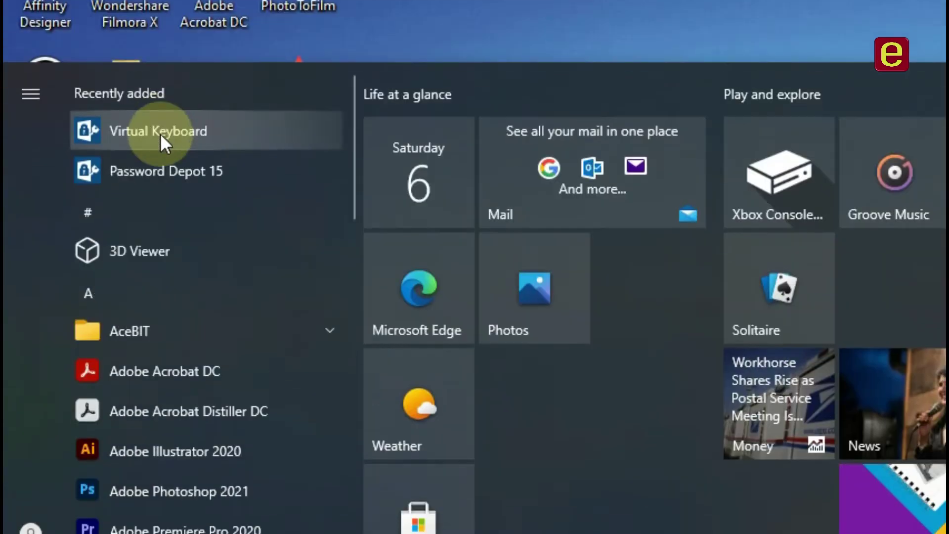
click(173, 181)
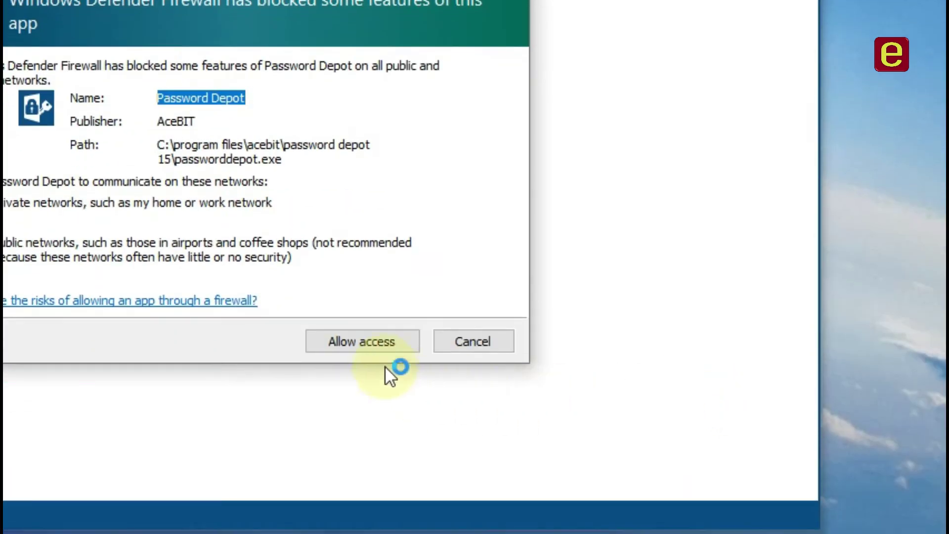
click(364, 340)
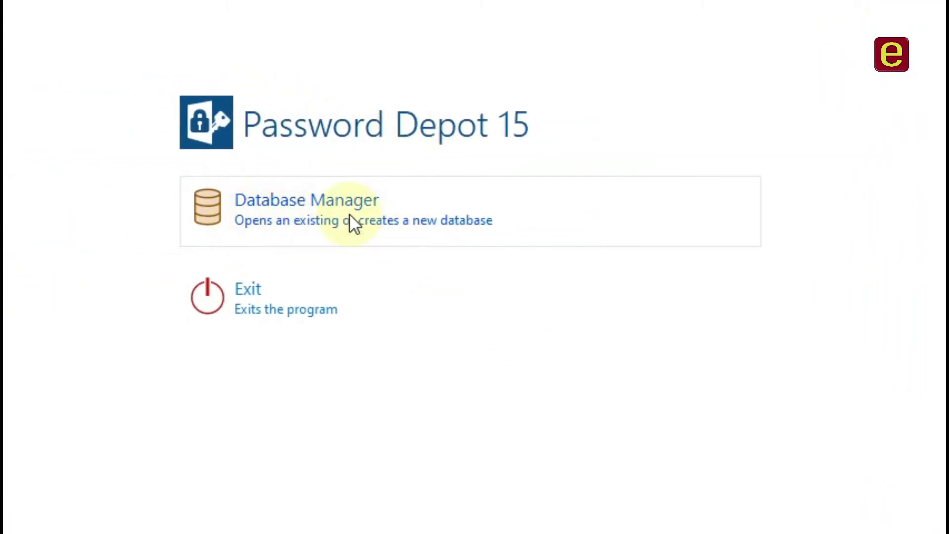
click(251, 197)
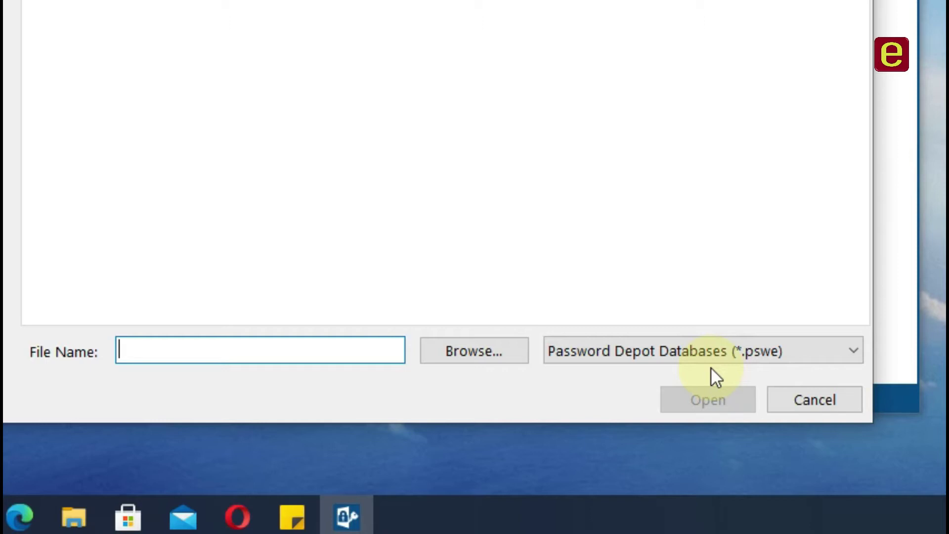
Leave the open-database dialog and create a new local database from the Database Manager.
text(my )
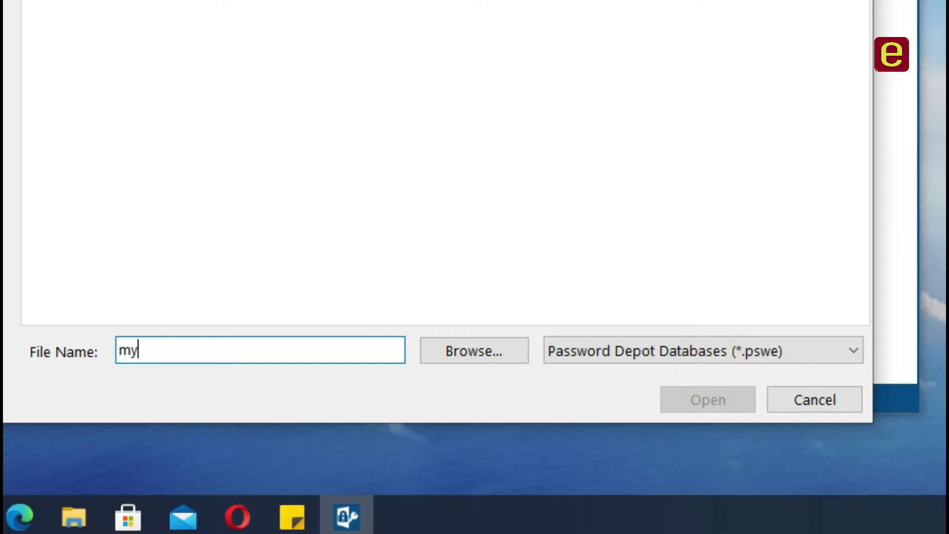
text(pass)
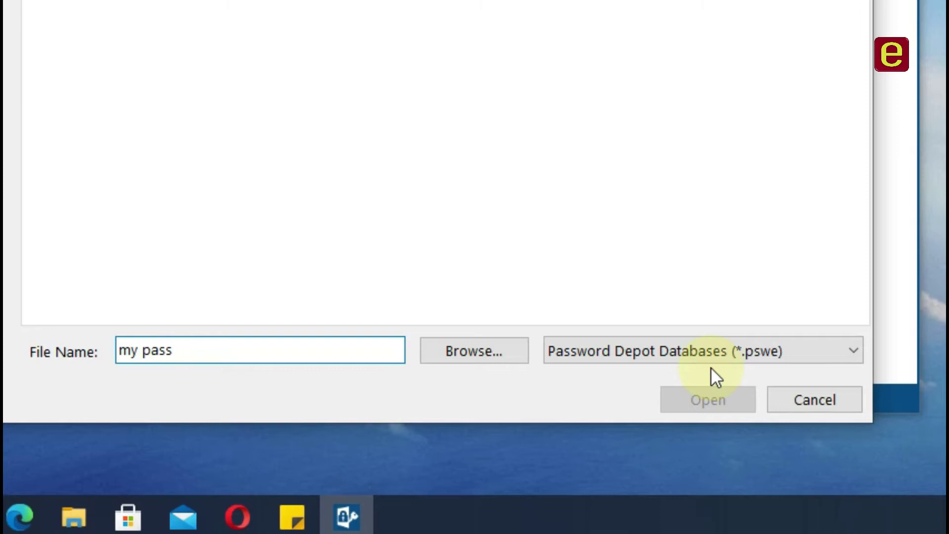
click(625, 405)
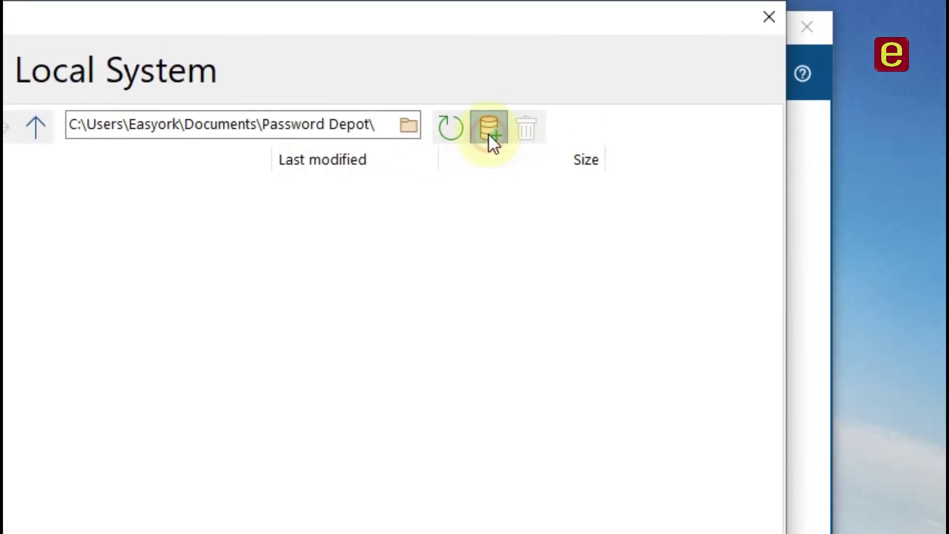
click(488, 131)
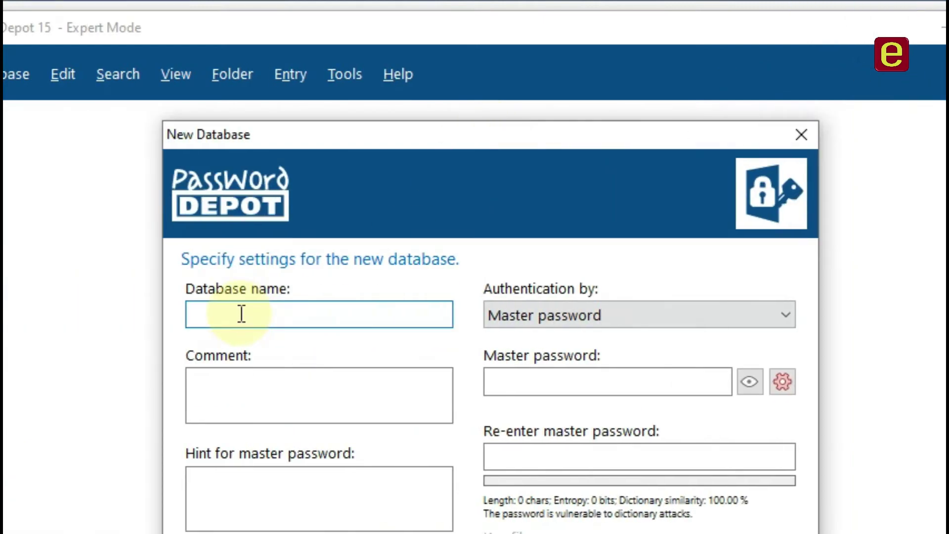
click(3, 314)
Name the new database 'mypass' and keep master password authentication.
click(311, 316)
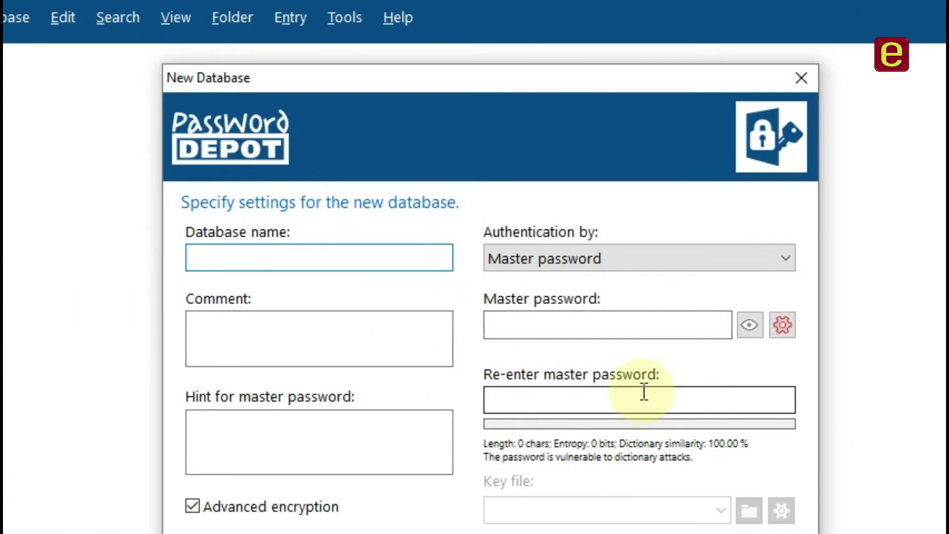
text(my)
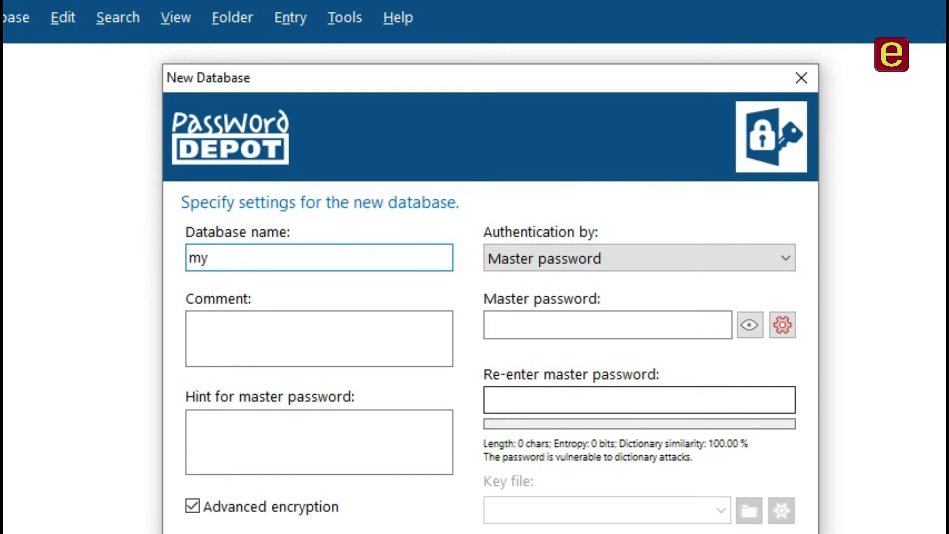
text(pass)
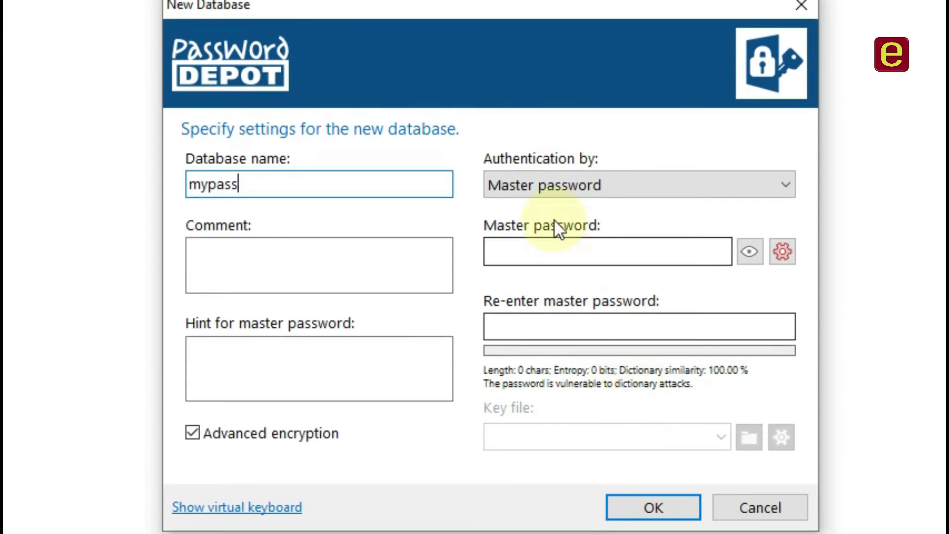
click(582, 183)
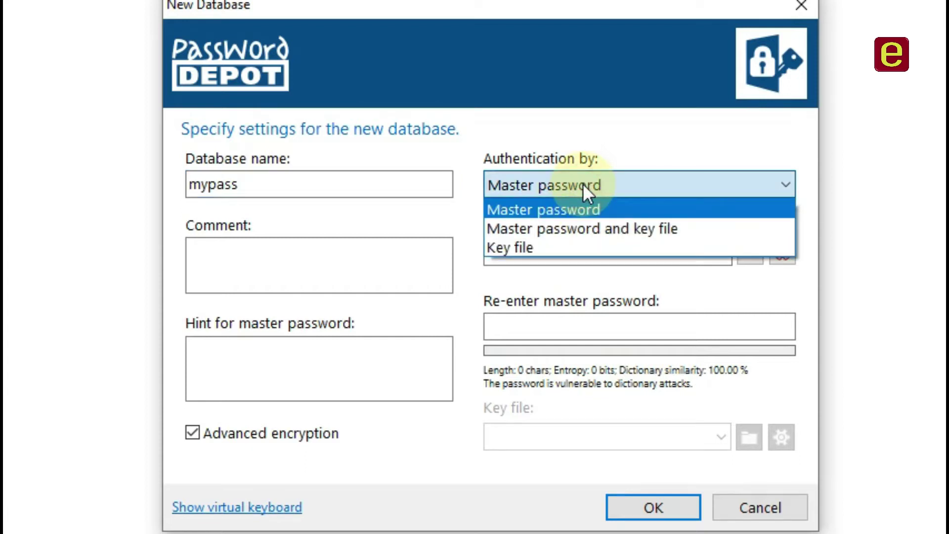
click(589, 136)
Enter the 11-character master password and re-enter it in the confirmation field.
click(568, 254)
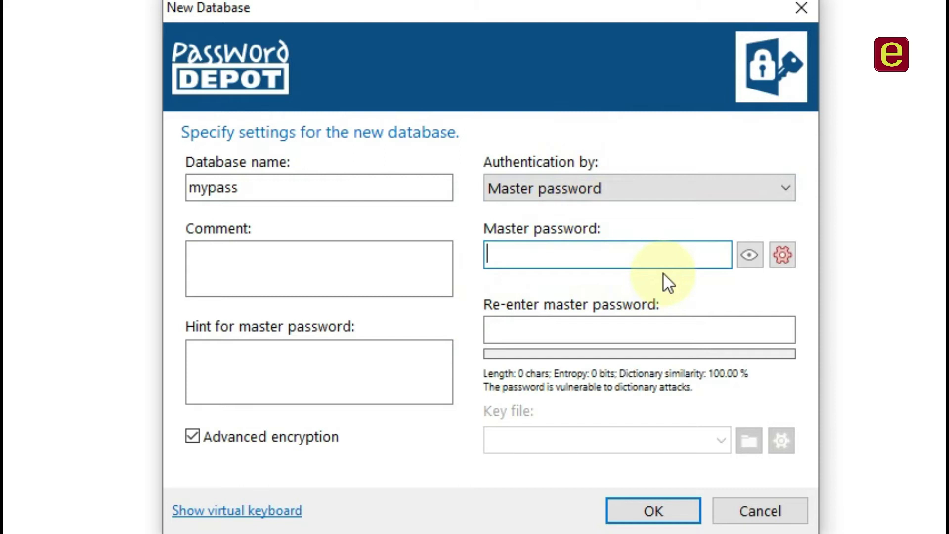
text(p)
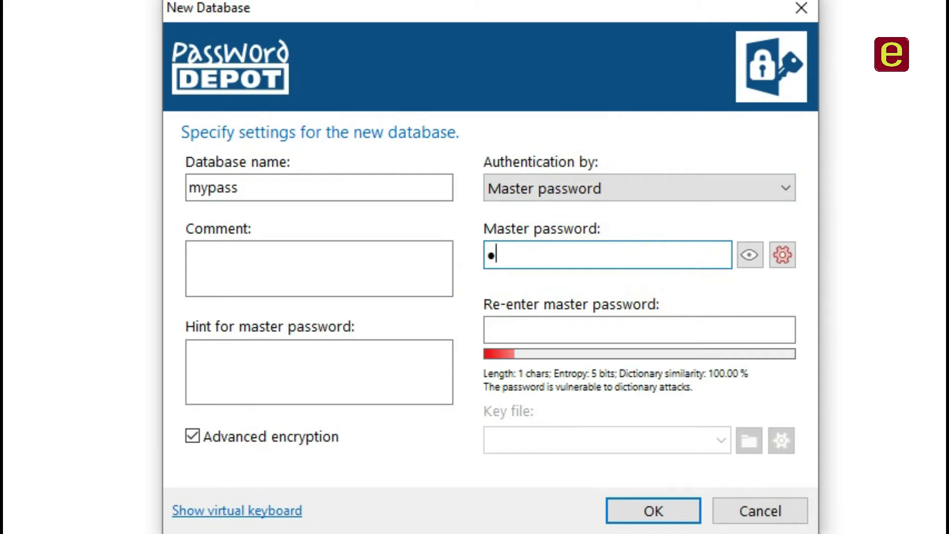
text(assw)
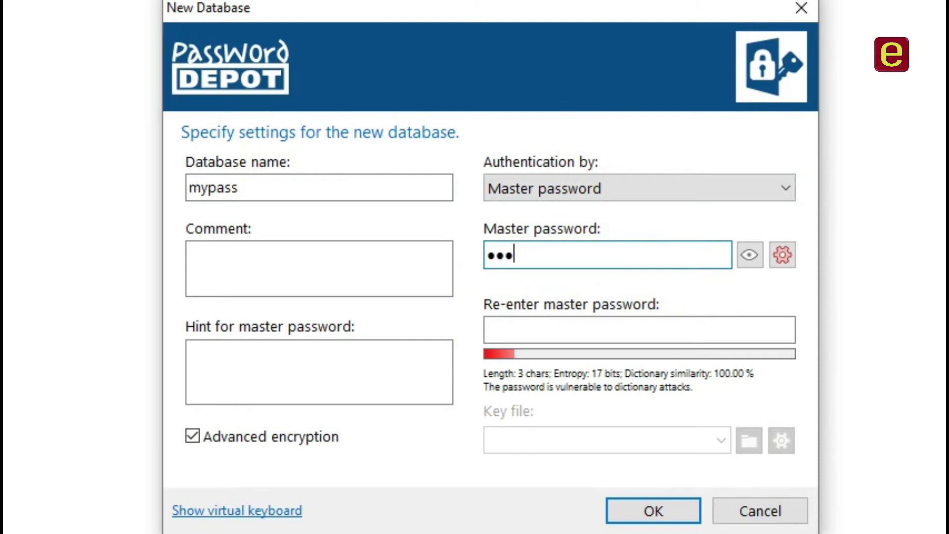
text(o)
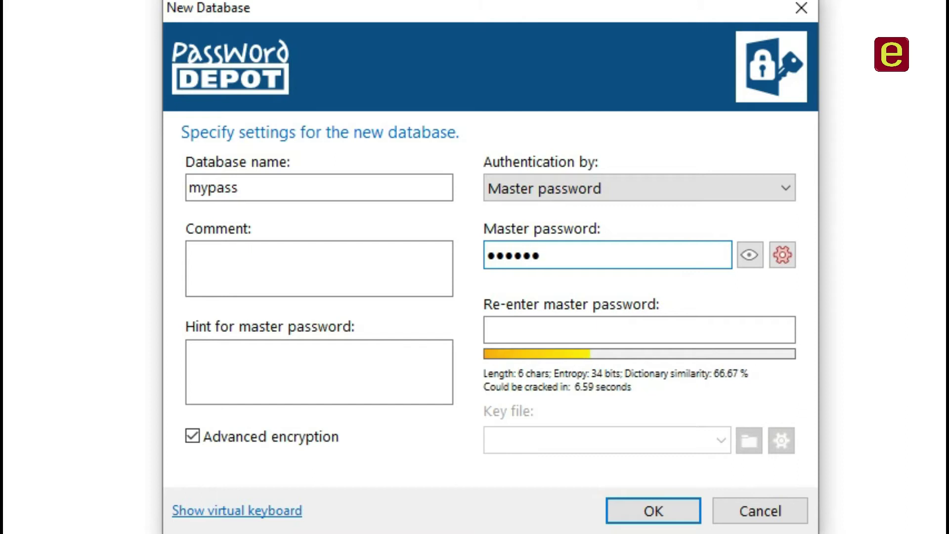
text(r)
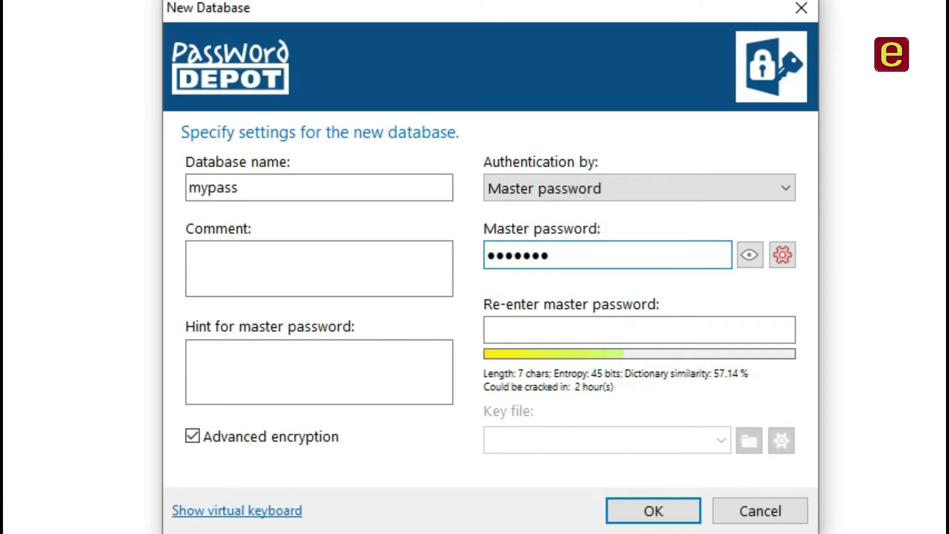
text(d12)
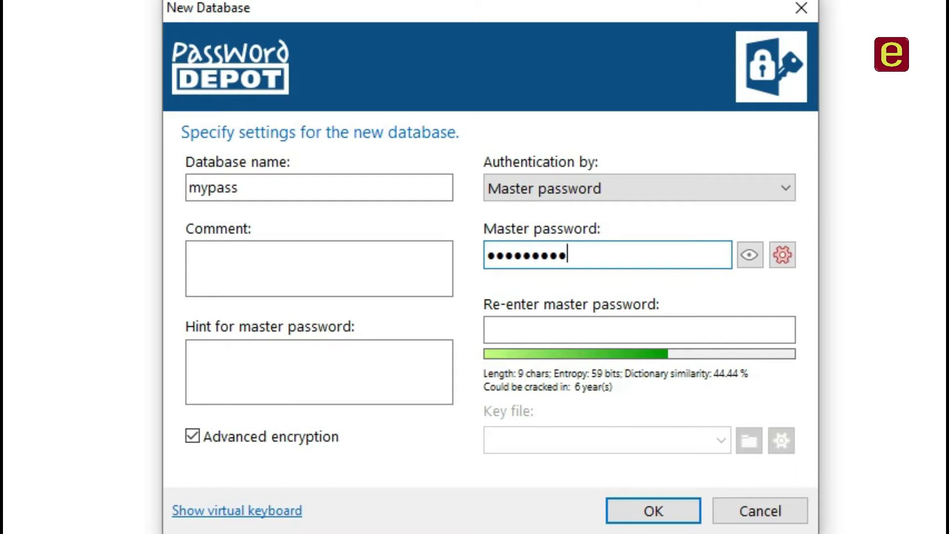
text(3)
key(Tab)
key(Tab)
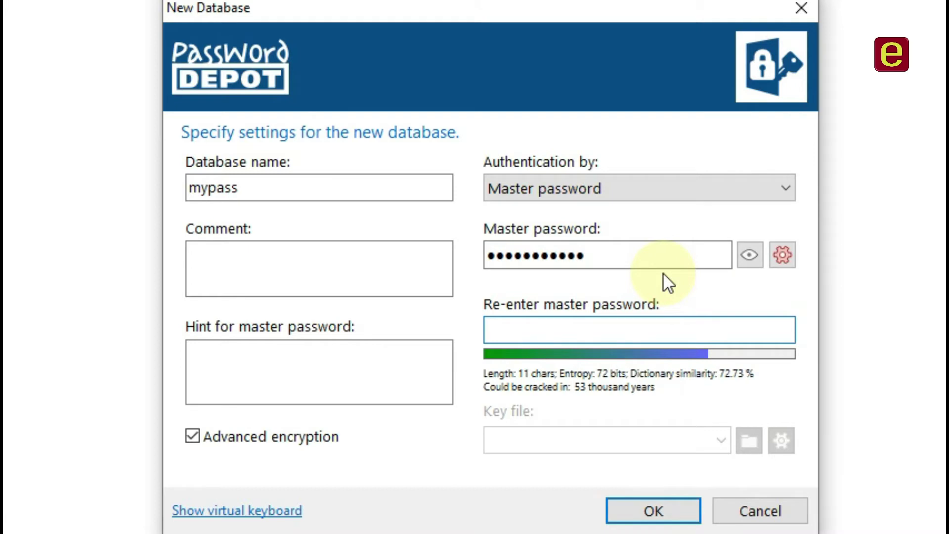
text(•••)
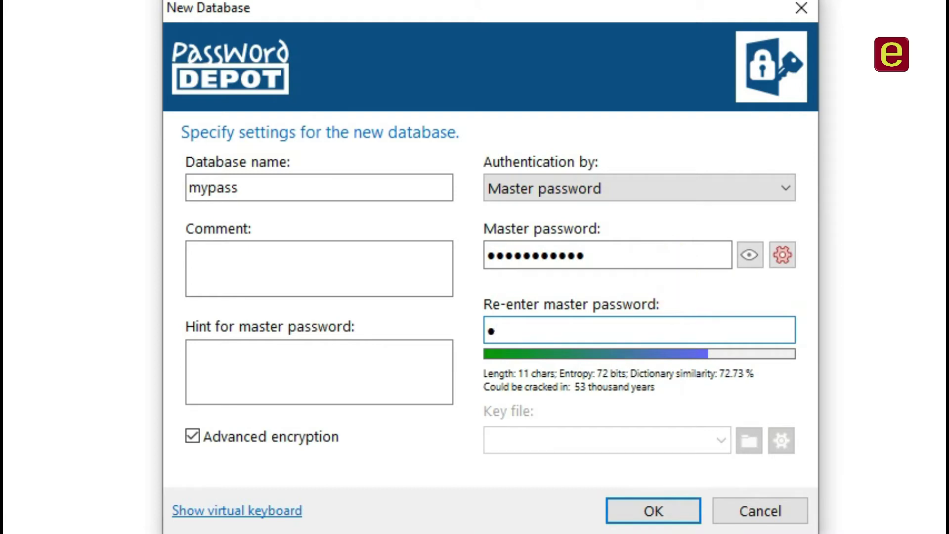
text(•••••)
text(••)
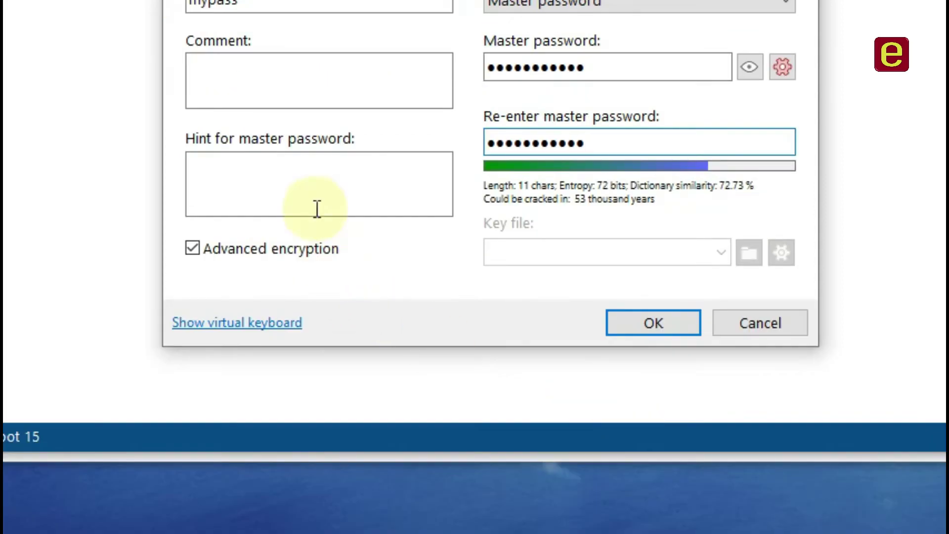
click(315, 191)
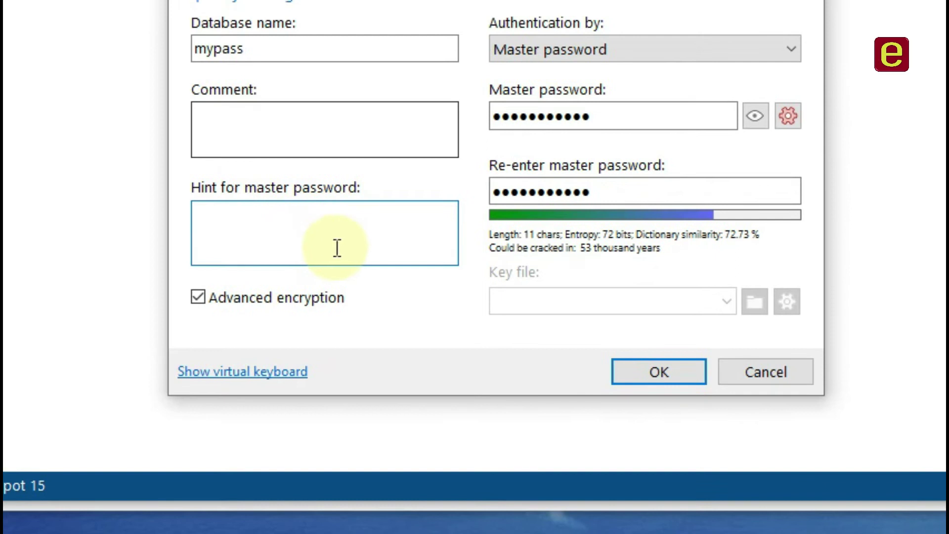
click(788, 116)
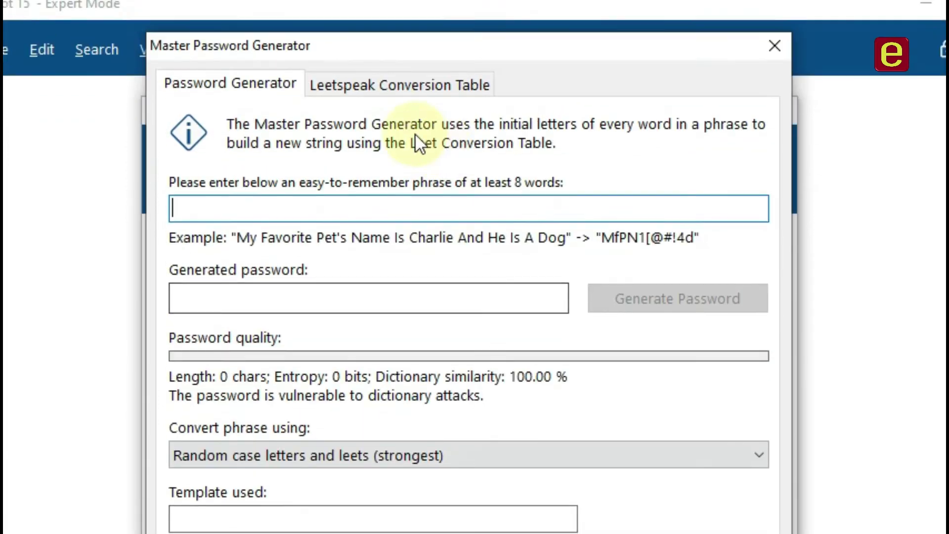
click(380, 82)
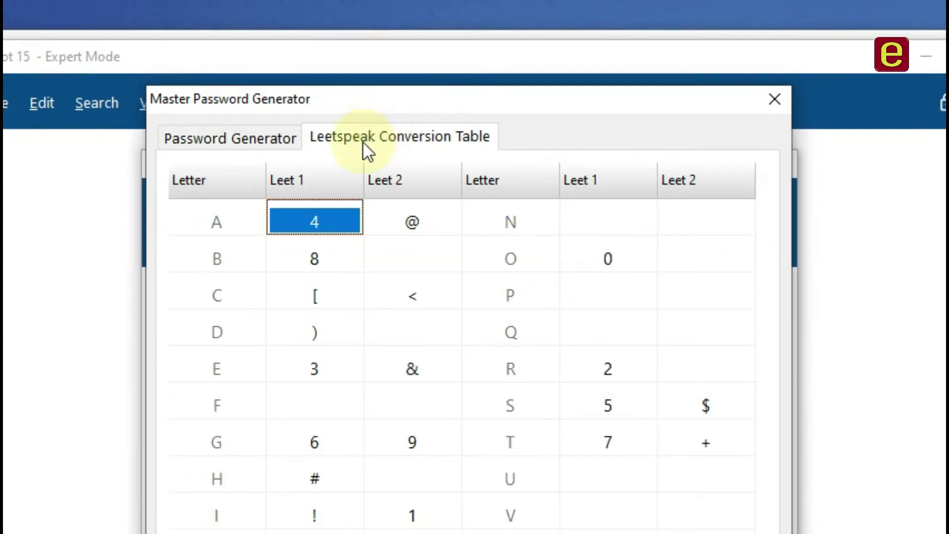
click(239, 132)
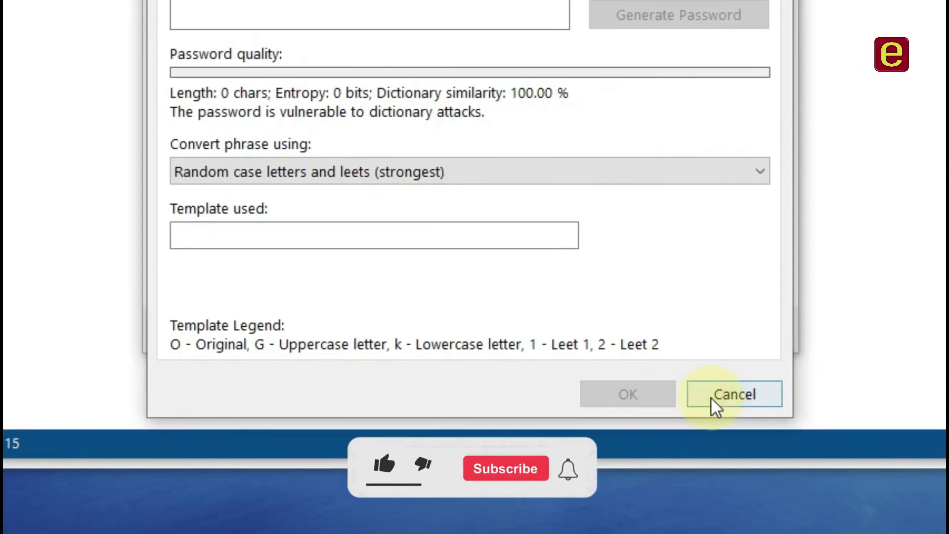
click(757, 400)
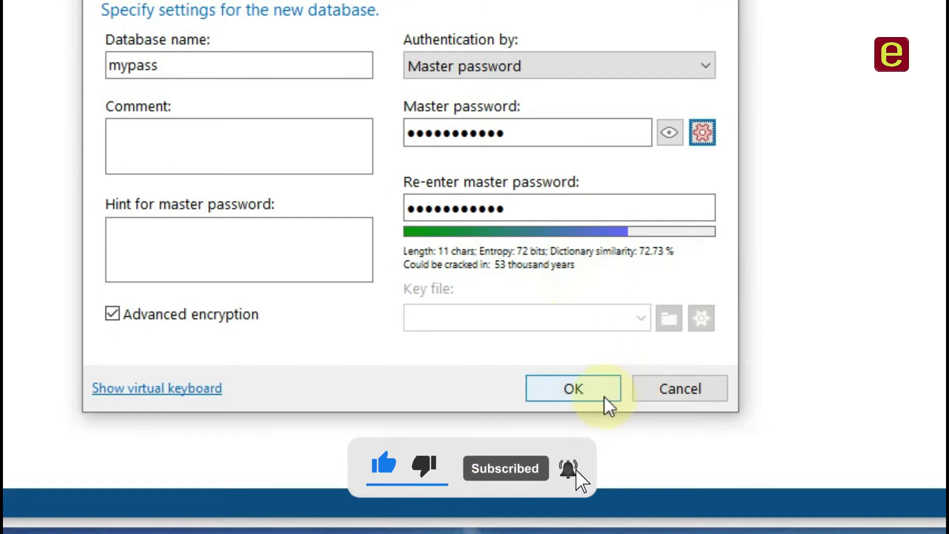
Retype the 11-character master password in both fields and submit the mypass database.
click(587, 388)
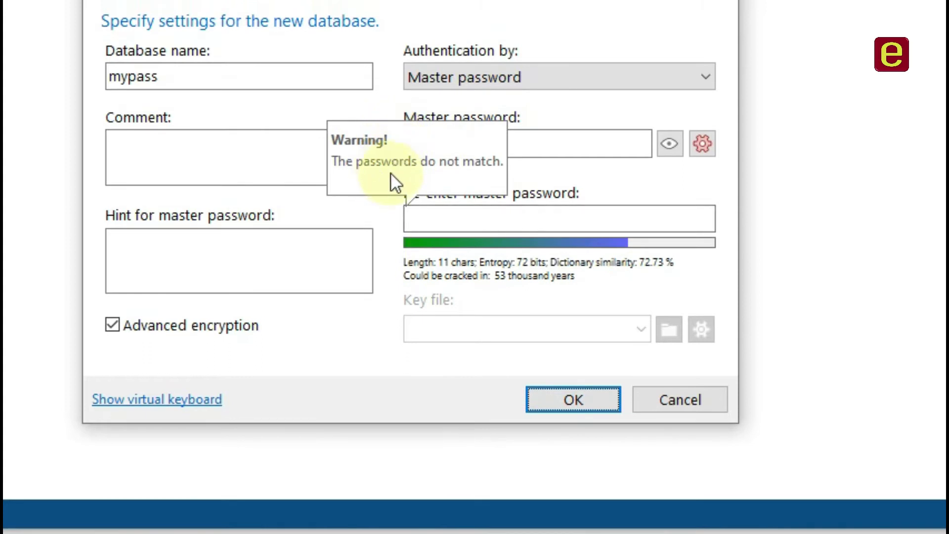
click(551, 145)
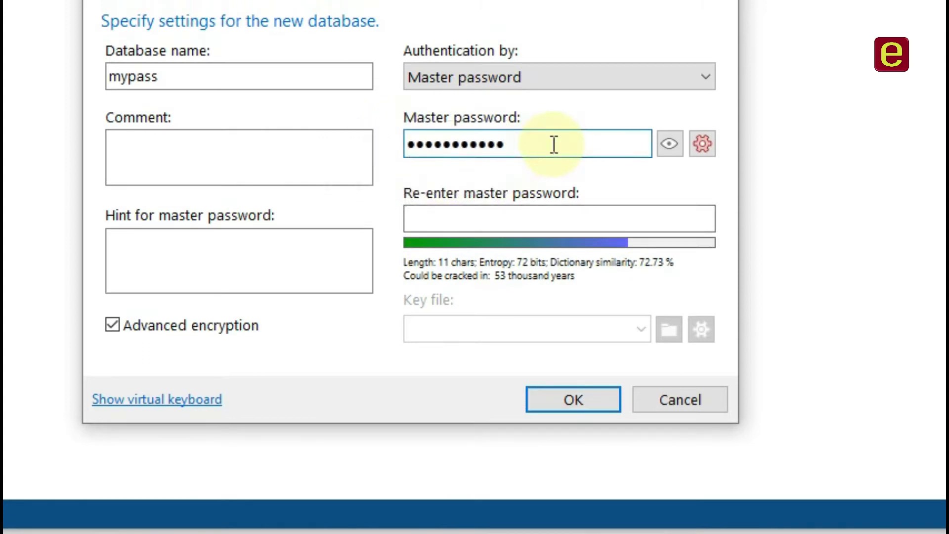
click(511, 221)
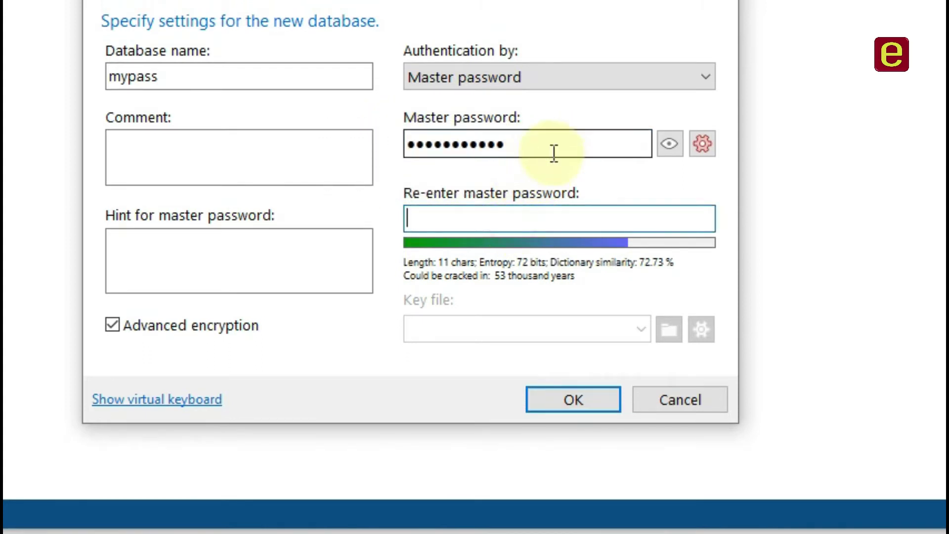
double_click(555, 148)
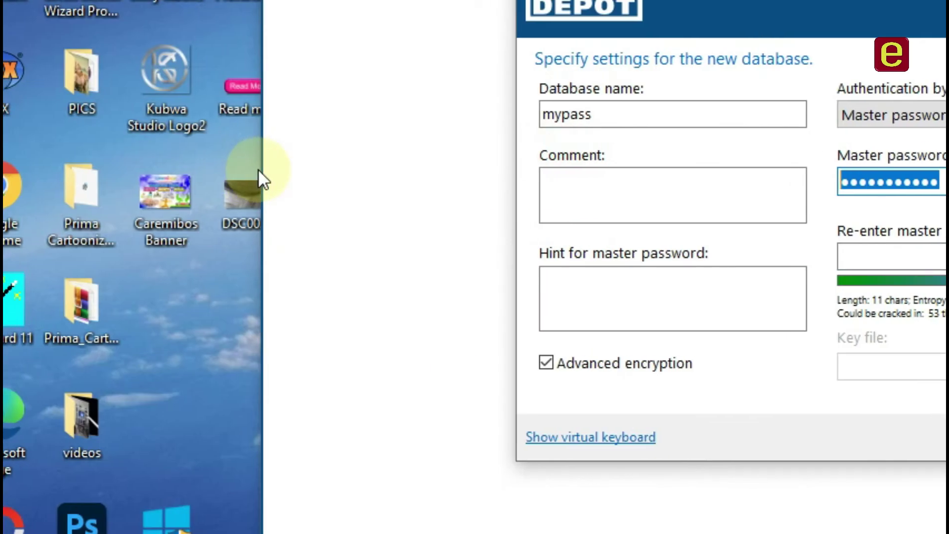
text(•••)
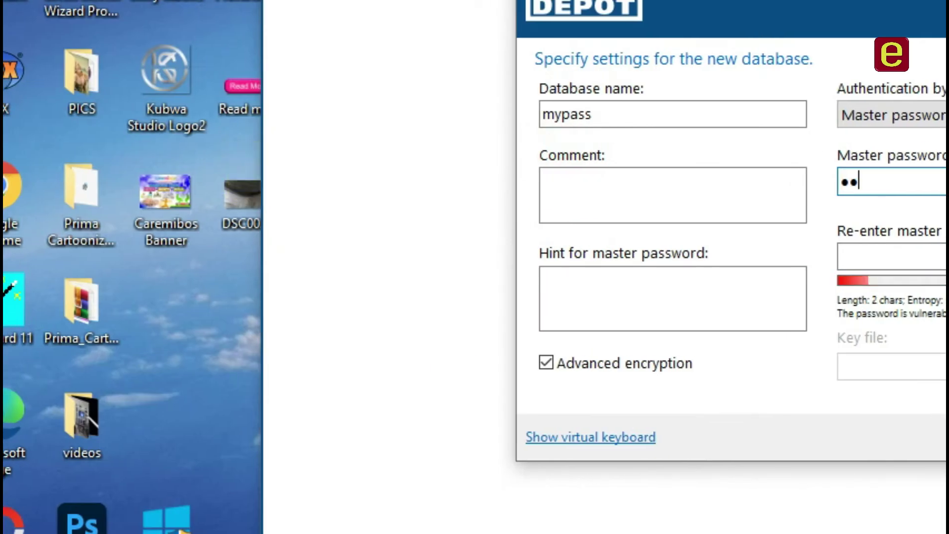
text(•••)
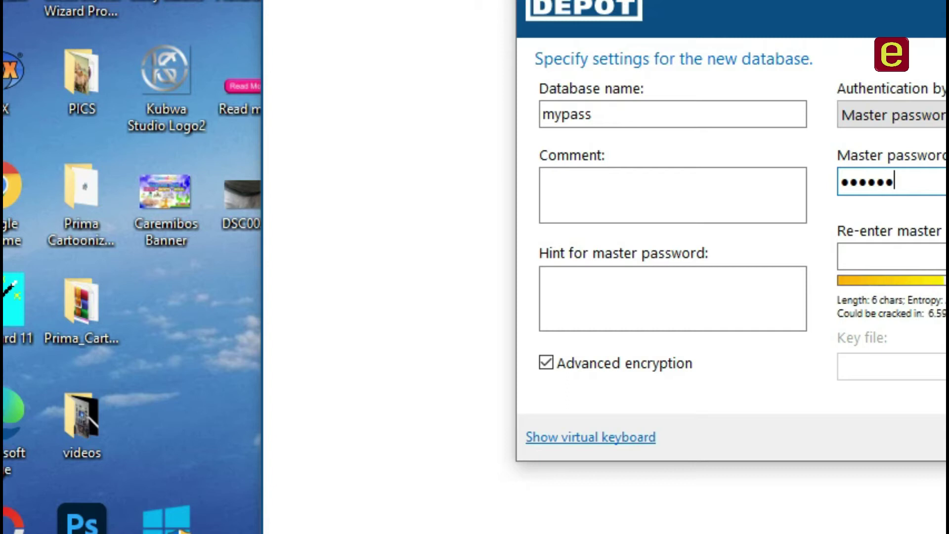
text(••)
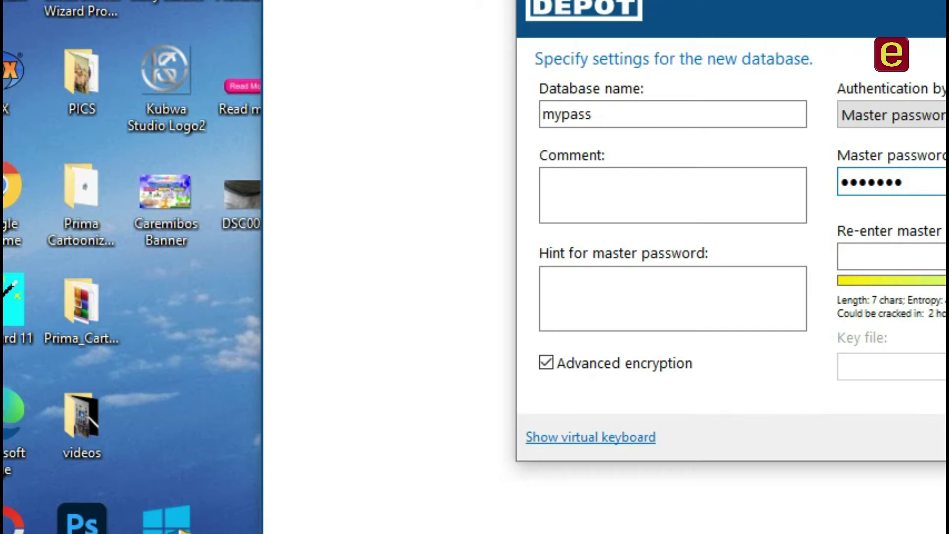
text(•••)
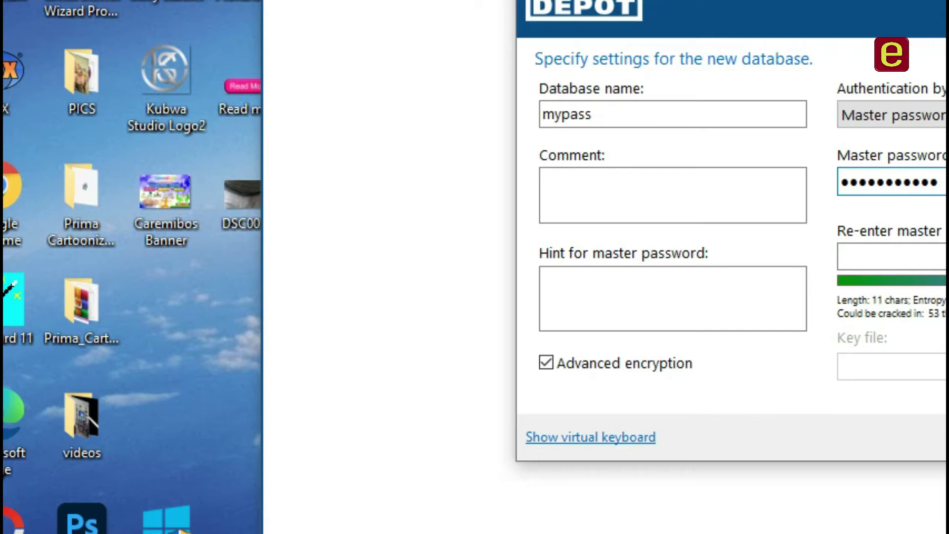
click(865, 256)
text(••••••)
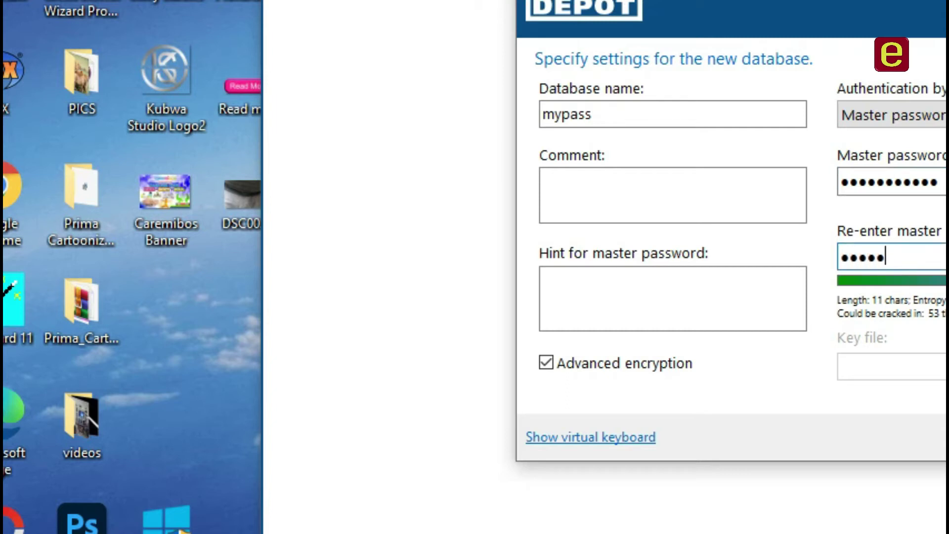
text(•••••)
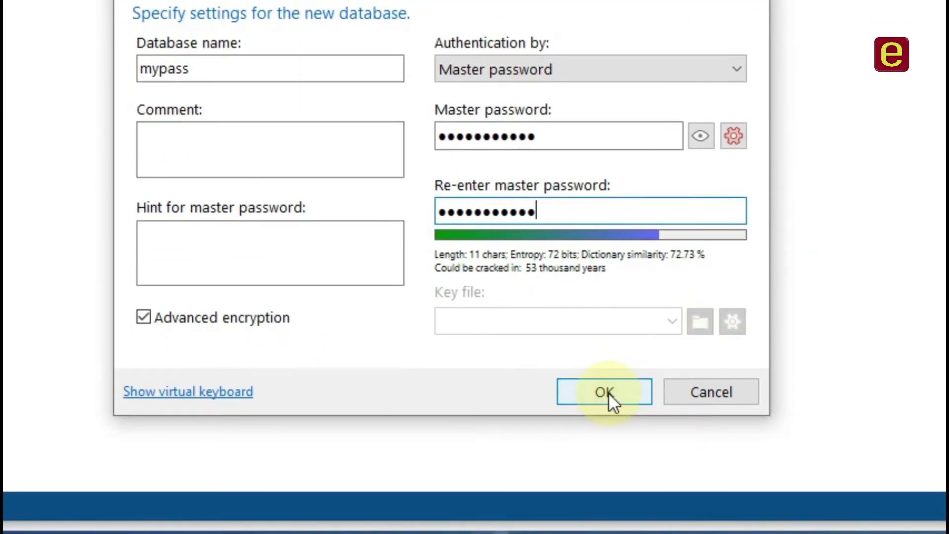
click(747, 492)
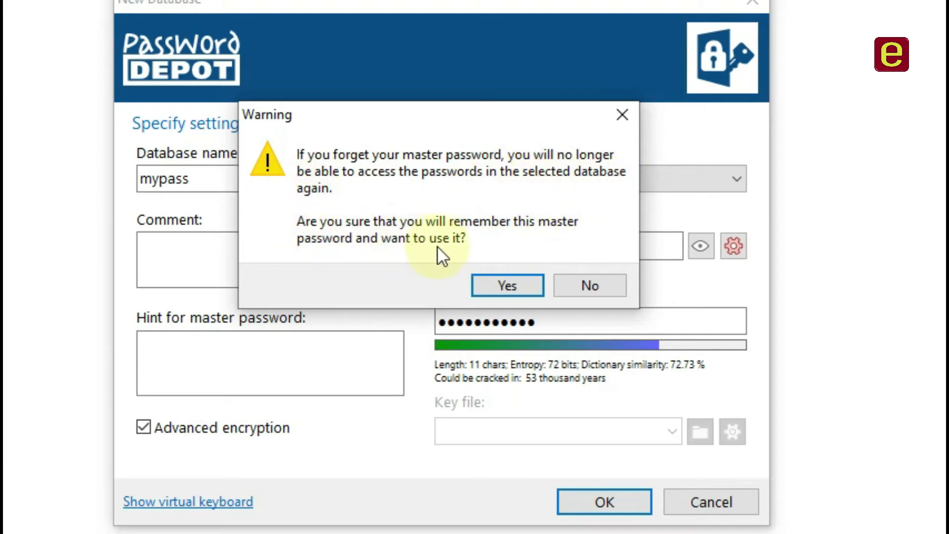
Accept the master-password warning and unlock mypass by entering its master password.
click(494, 283)
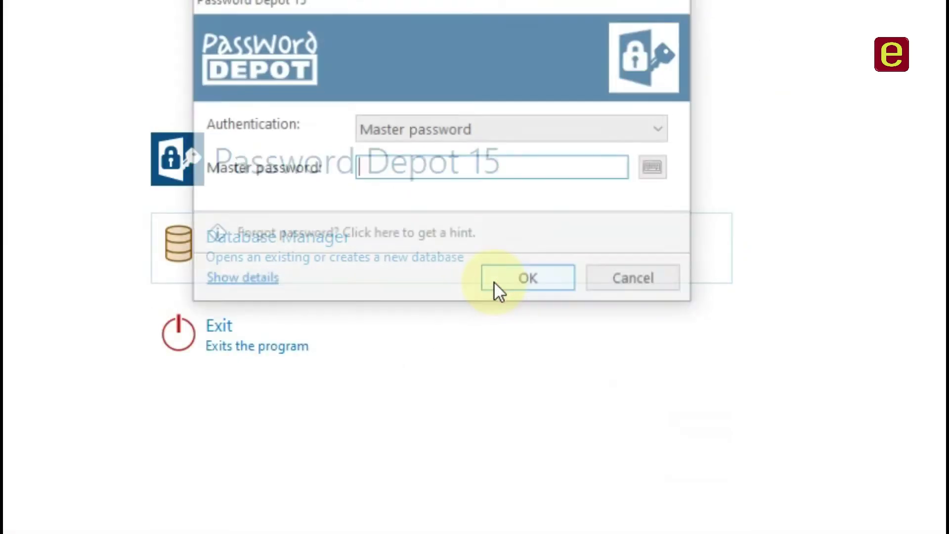
click(395, 174)
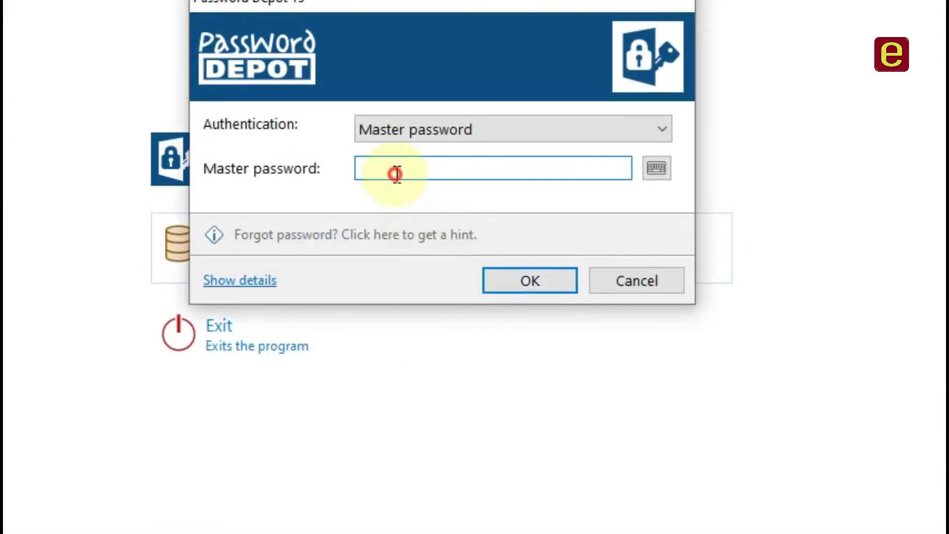
text(••)
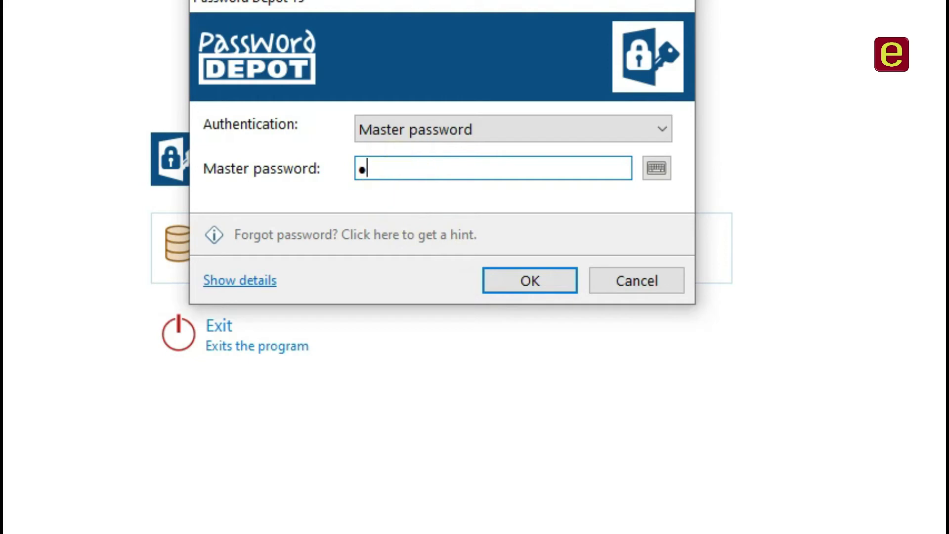
text(••••••••)
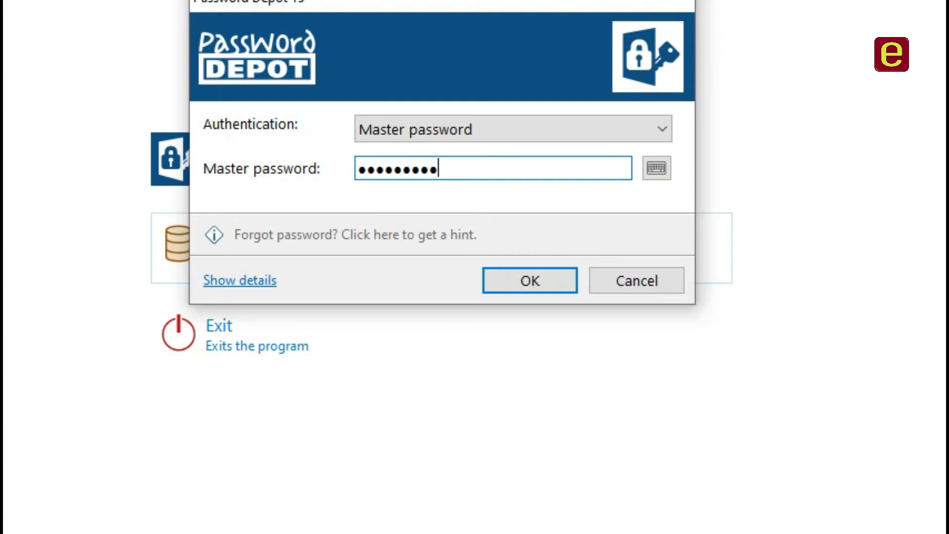
text(•)
click(525, 285)
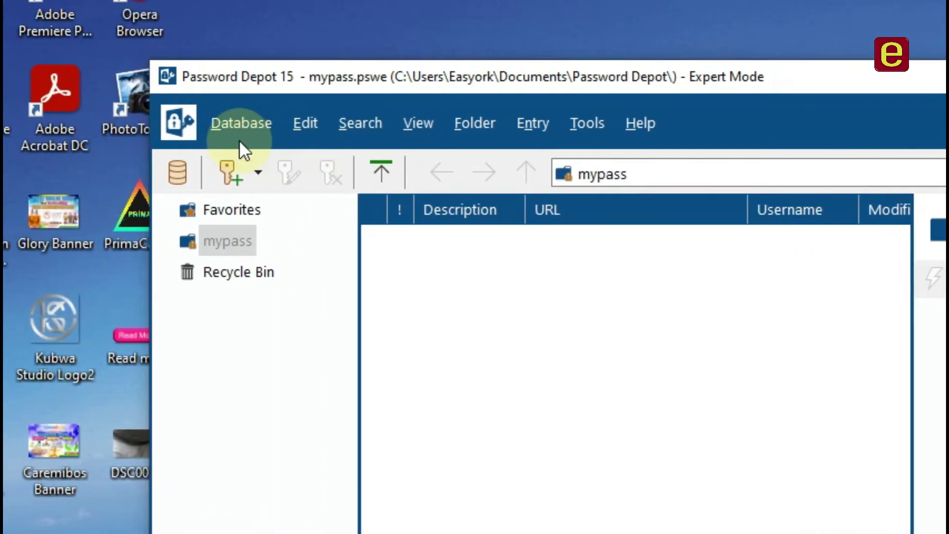
Open a new password entry form from the toolbar, leaving the Database menu unused.
click(247, 128)
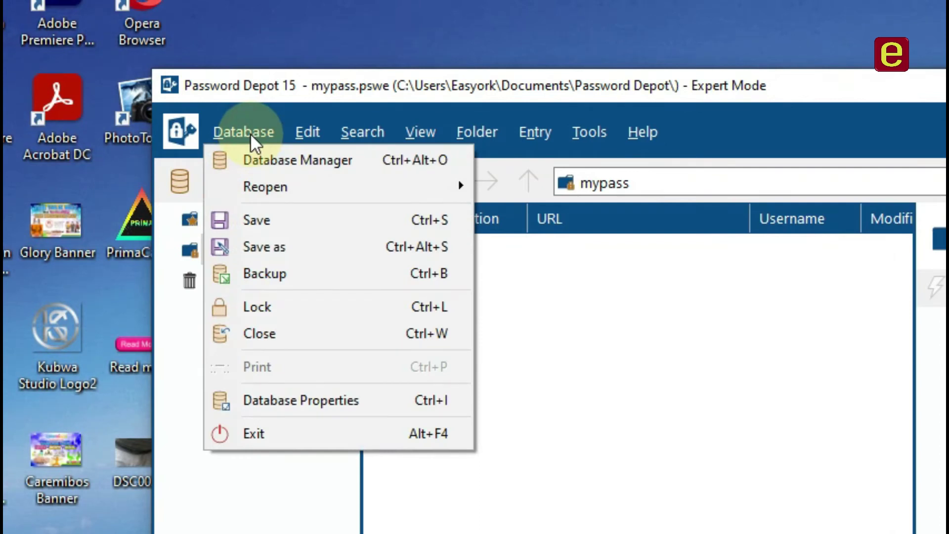
click(700, 336)
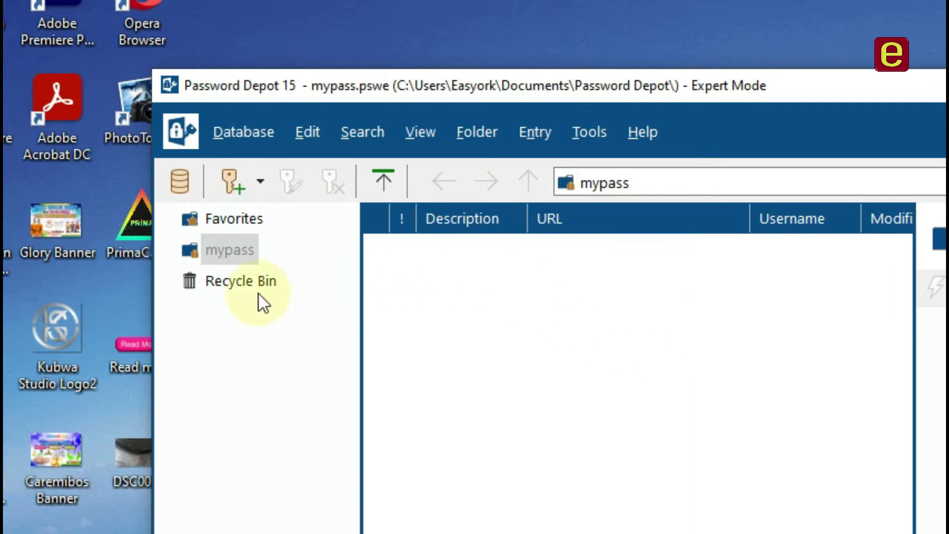
click(238, 180)
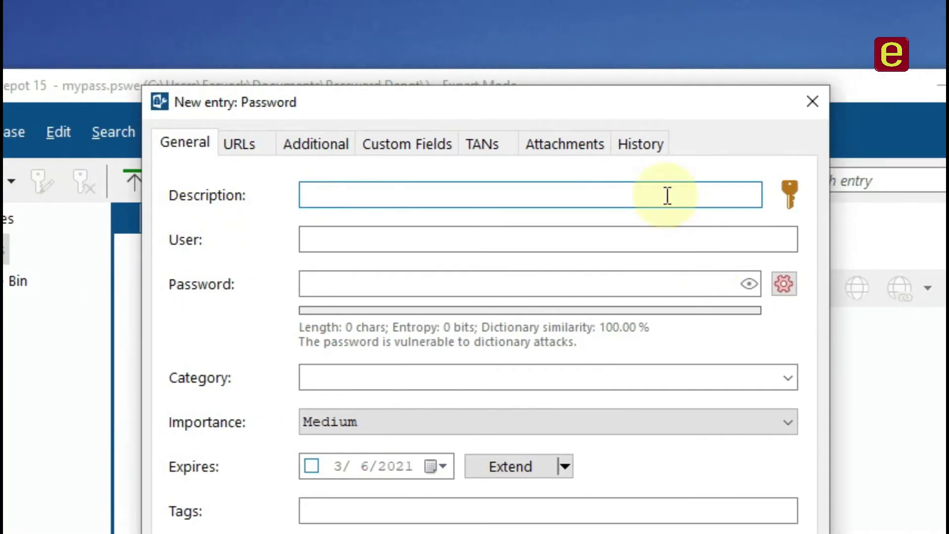
Enter the description 'Mygmail Password', the Gmail address as user, and a 6-character password.
text(My)
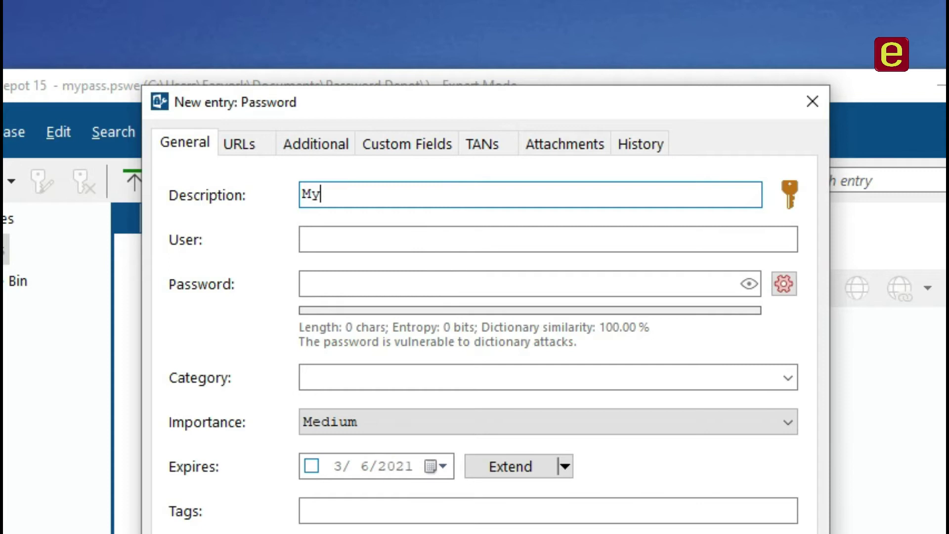
text(gmail)
text(Pass)
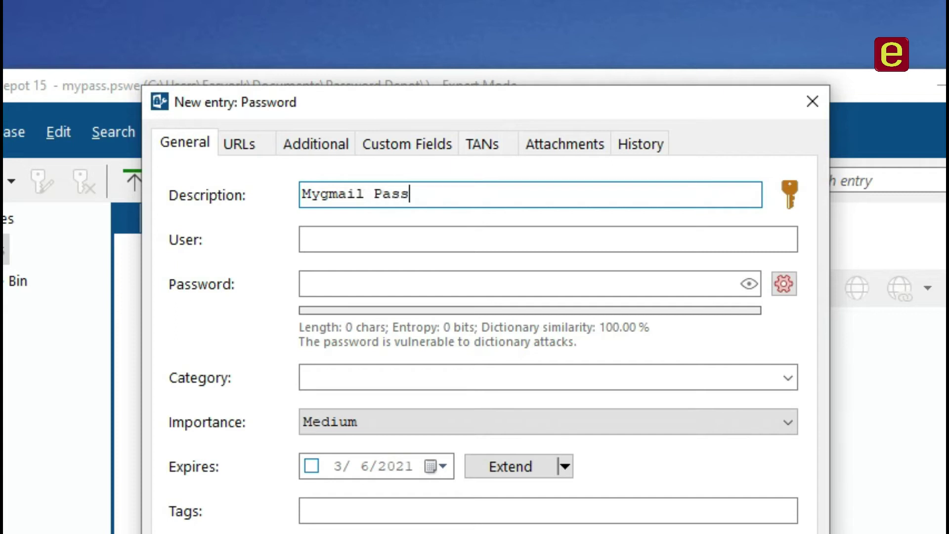
text(word)
click(303, 239)
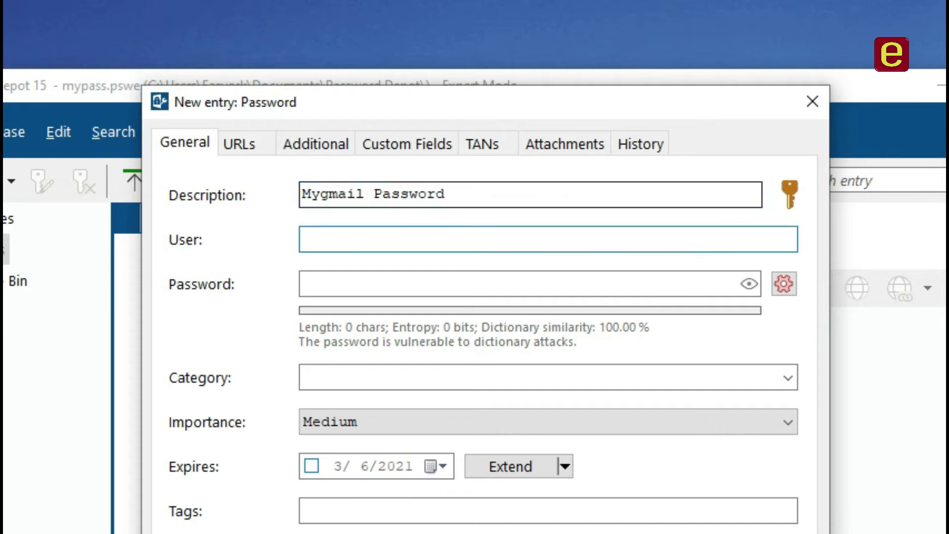
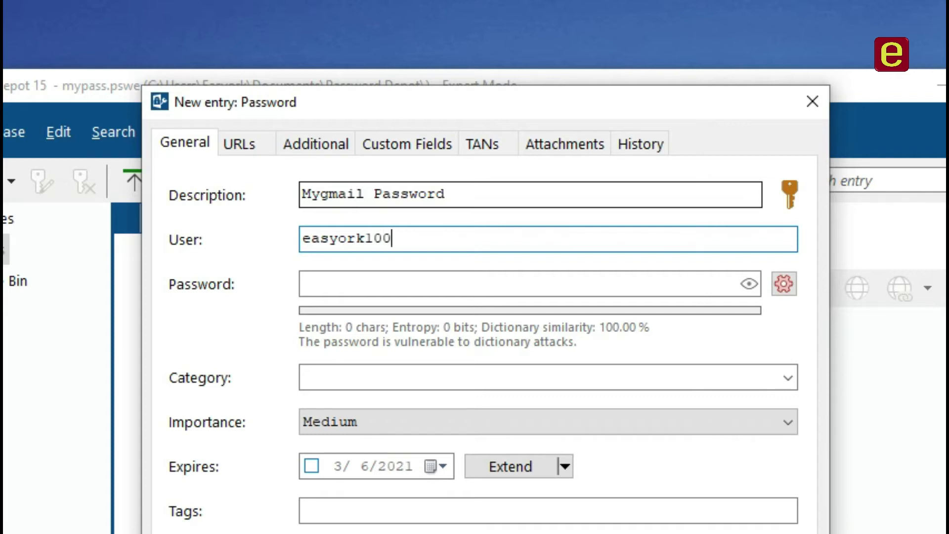
key(Tab)
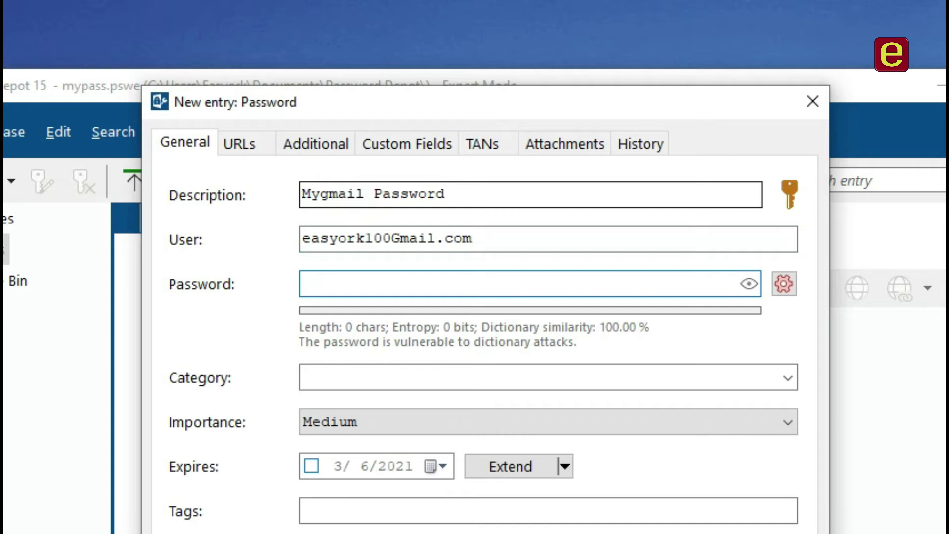
text(••••••)
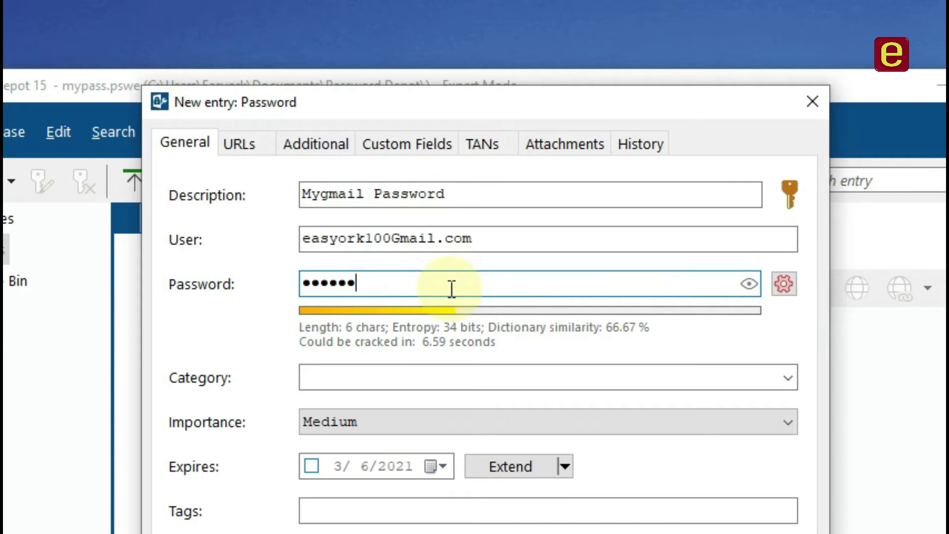
Replace the password with a 10-character one rated 569 years to crack.
text(1)
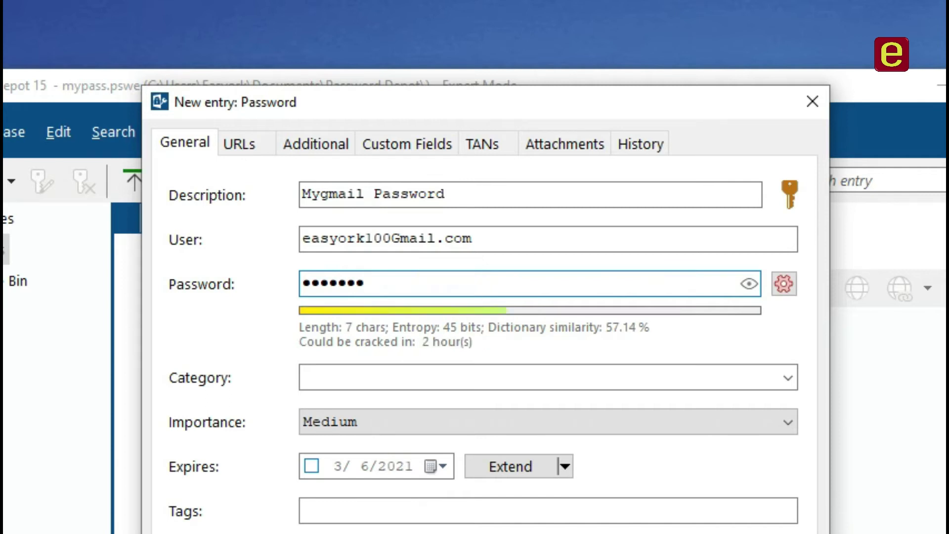
text(23)
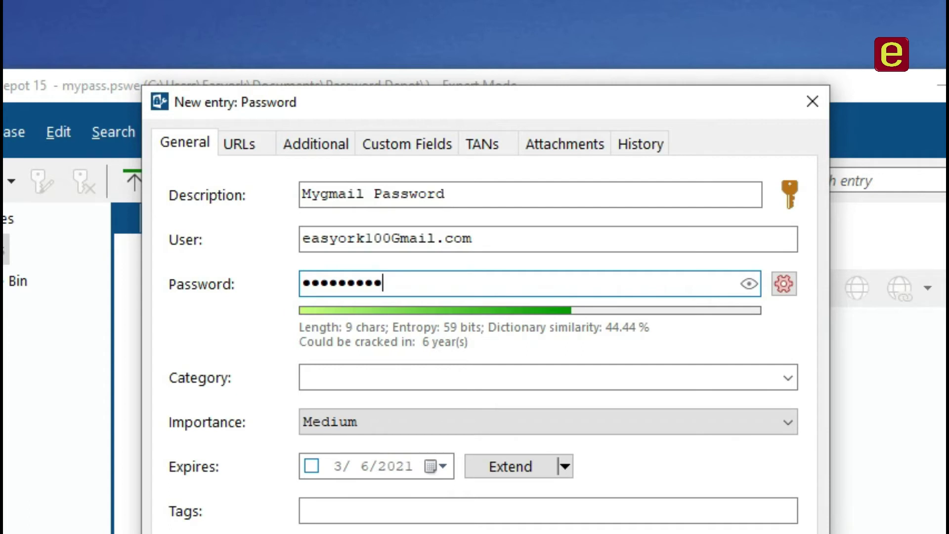
key(BackSpace)
key(BackSpace)
key(BackSpace)
key(BackSpace)
key(BackSpace)
key(BackSpace)
key(BackSpace)
key(BackSpace)
key(BackSpace)
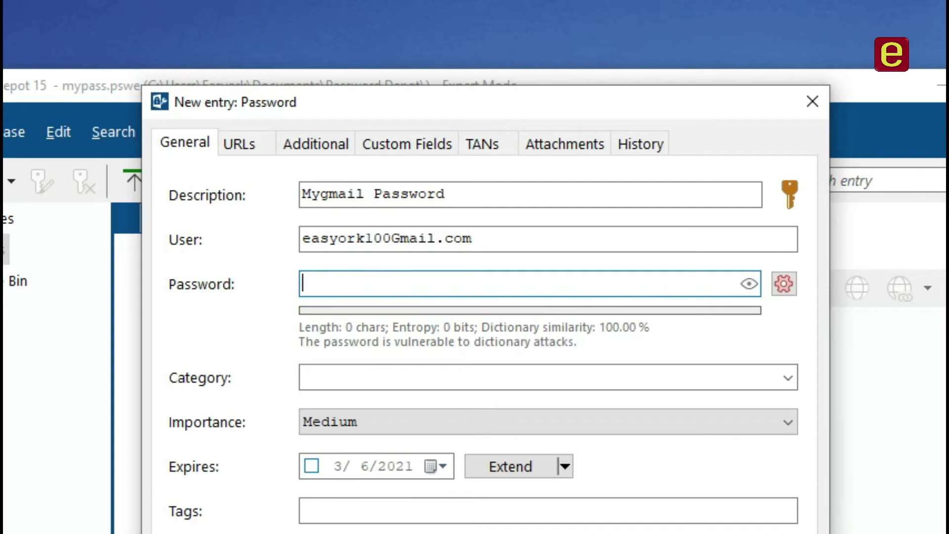
text(******)
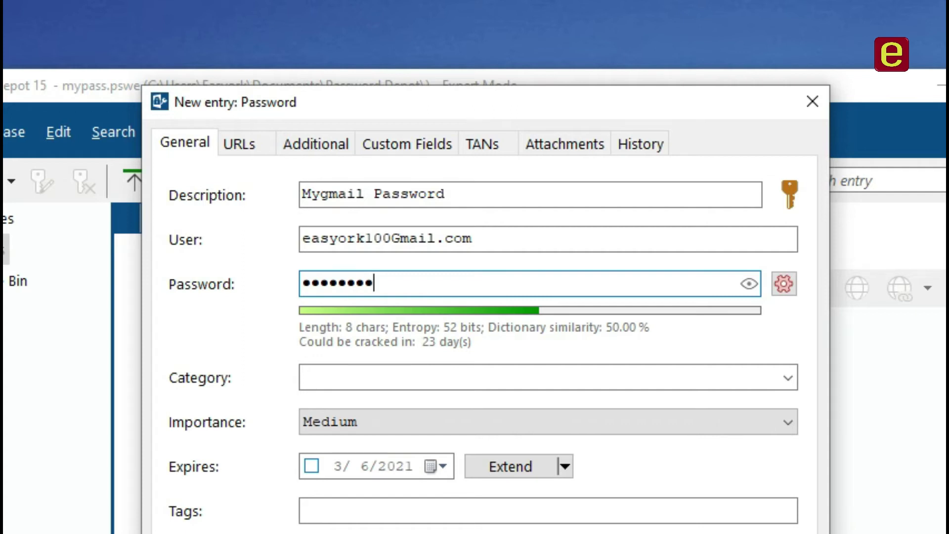
text(**)
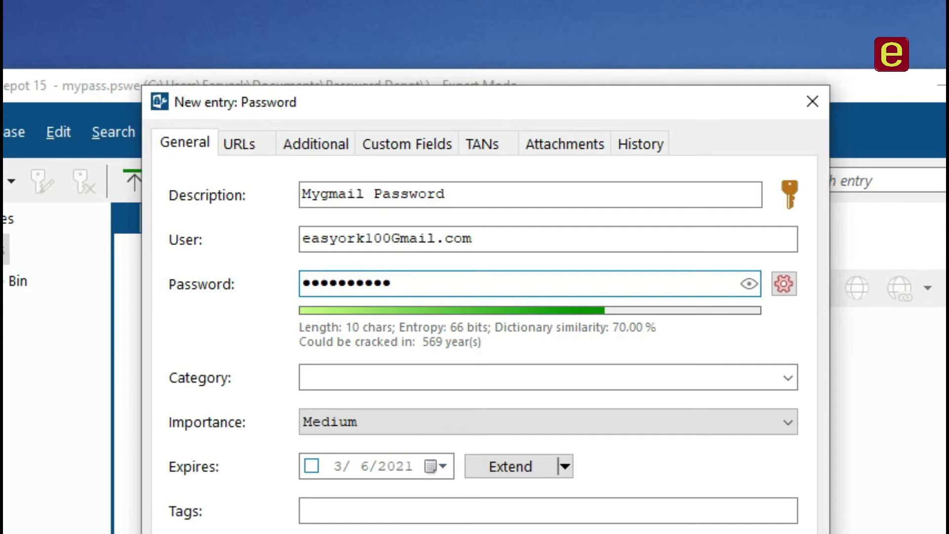
click(517, 376)
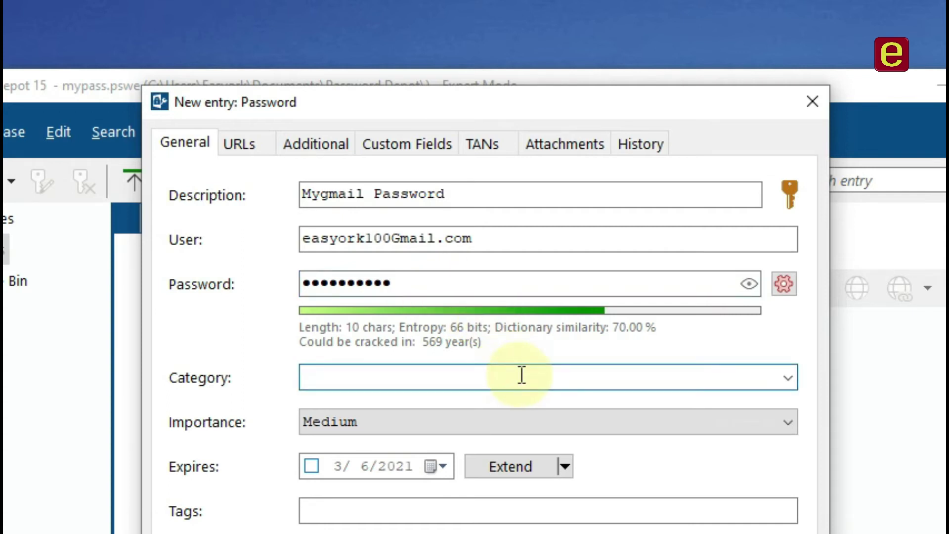
Set the entry's category to 'mail' and its importance to High.
text(mauil)
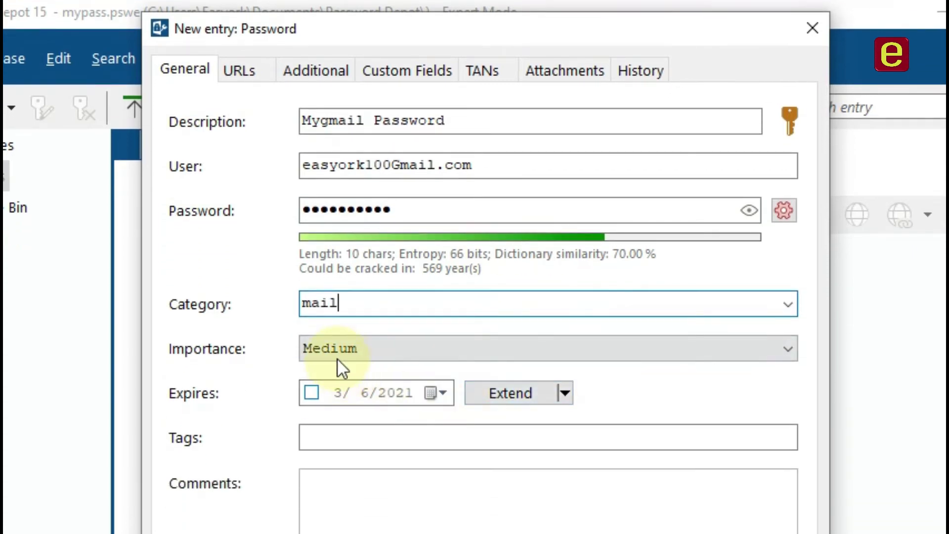
click(357, 423)
click(334, 373)
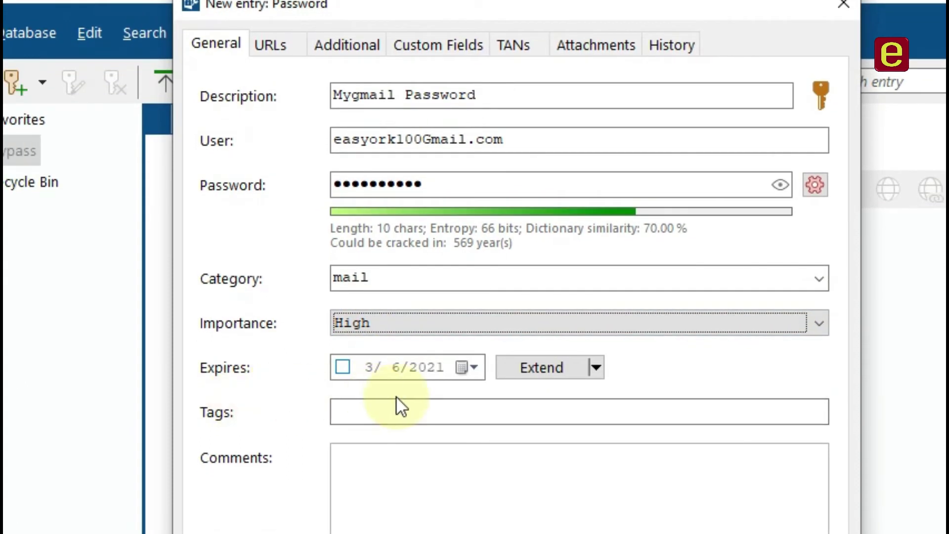
Set the entry to expire on June 1, 2021 and save it.
click(472, 368)
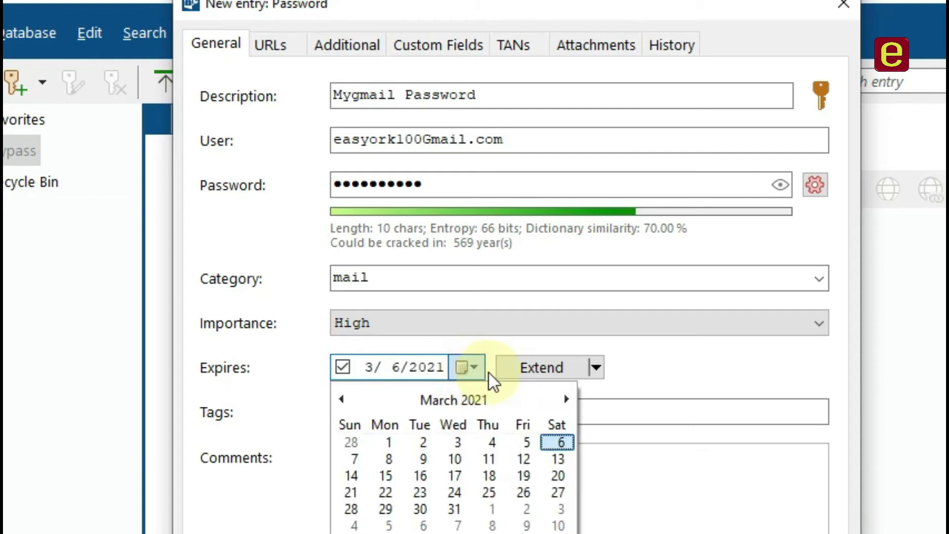
click(564, 398)
click(565, 398)
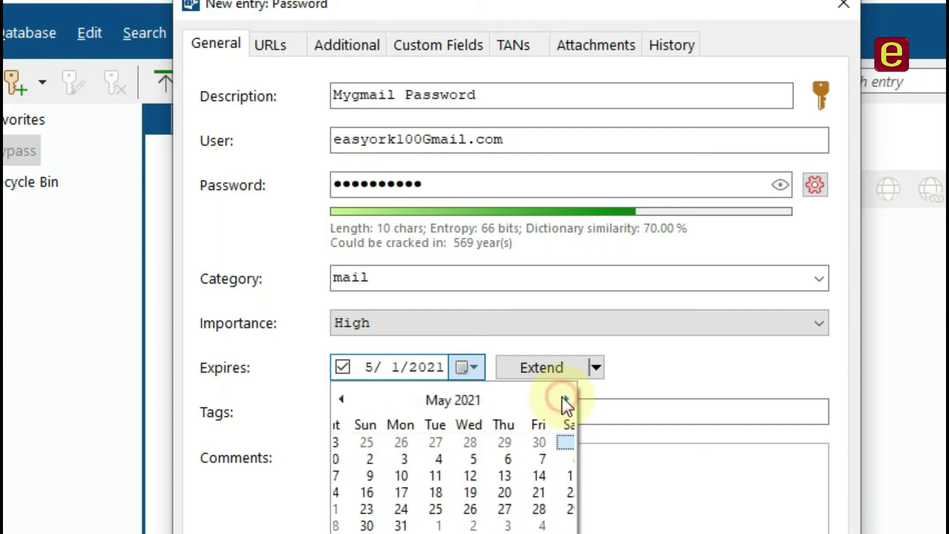
click(565, 398)
click(422, 362)
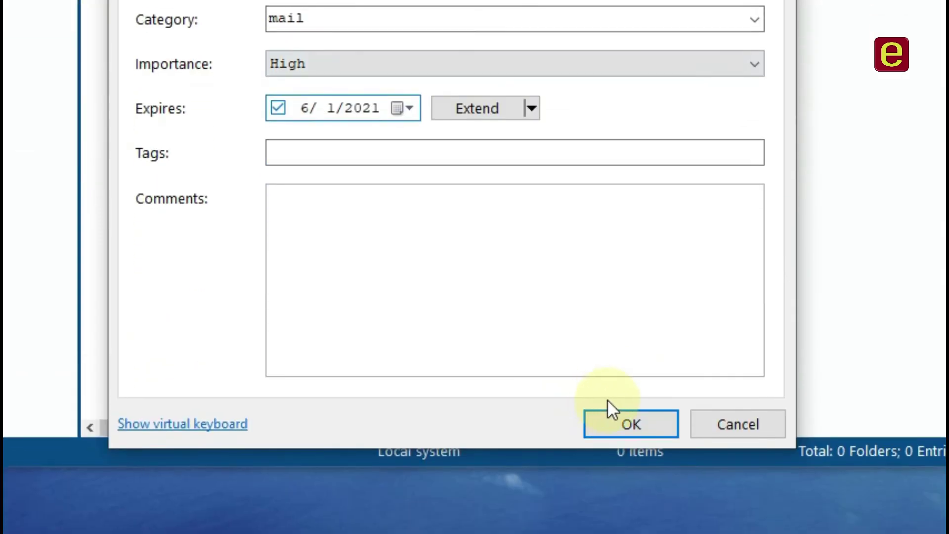
click(615, 417)
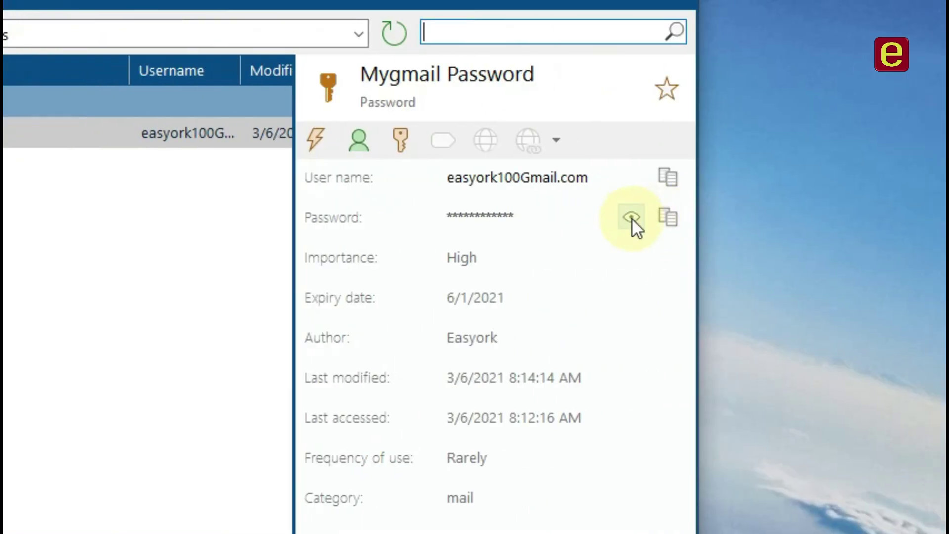
Reveal the Mygmail entry's password and copy it to the clipboard, clearing after 60 seconds.
click(631, 217)
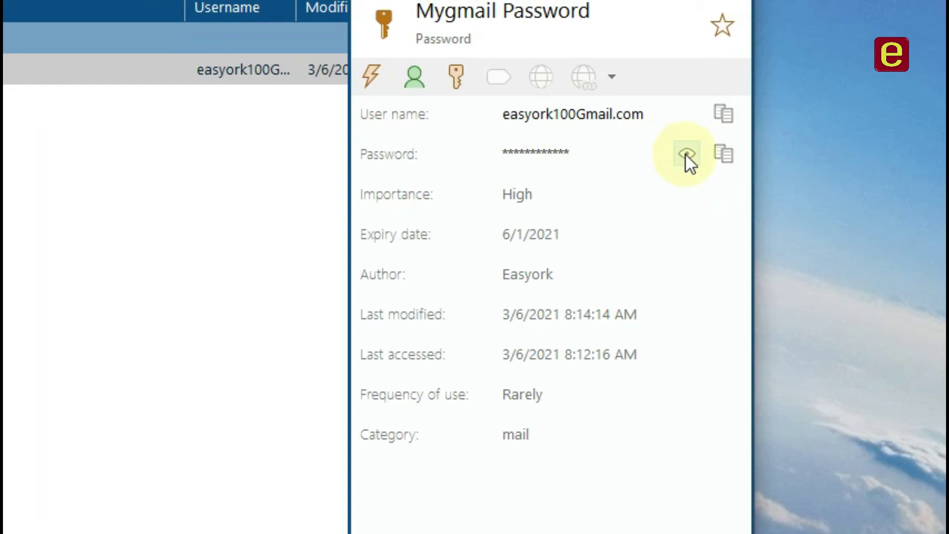
click(685, 155)
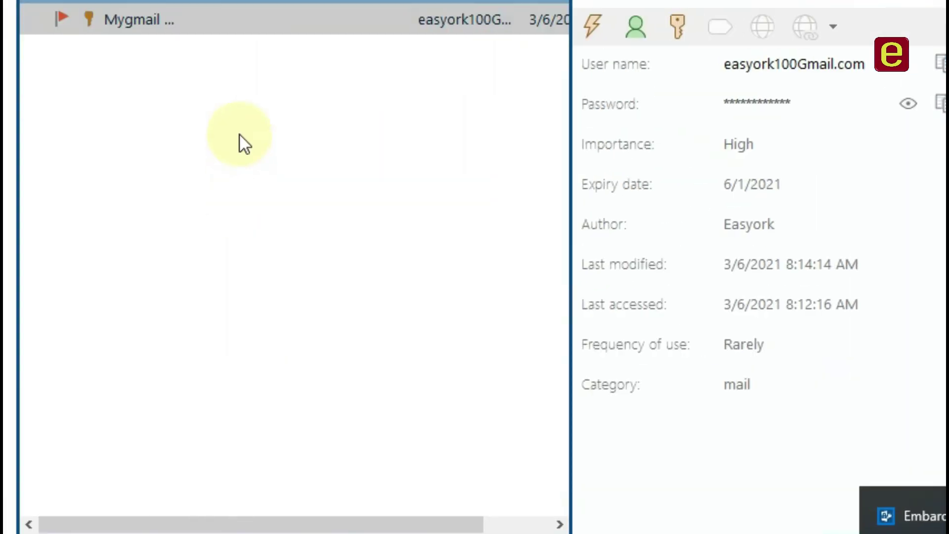
click(240, 136)
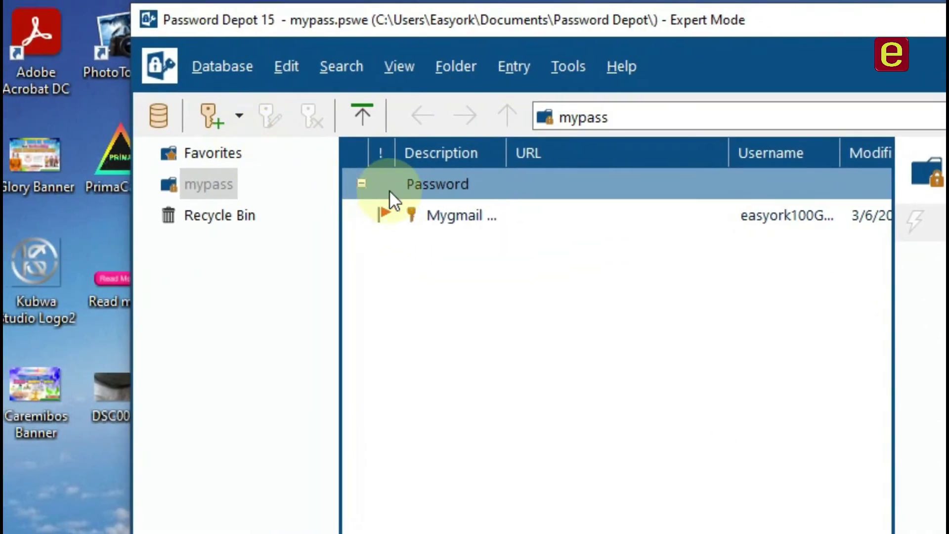
click(167, 36)
double_click(438, 212)
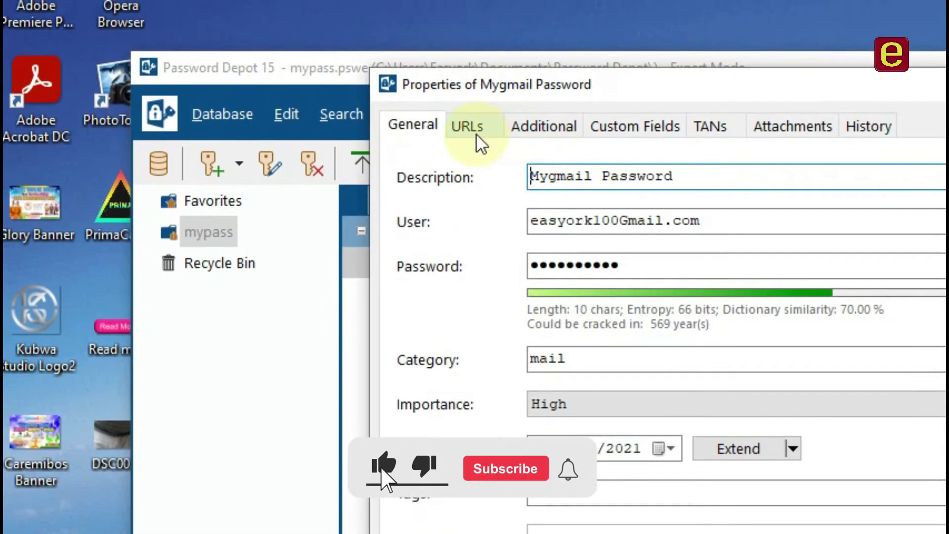
click(476, 85)
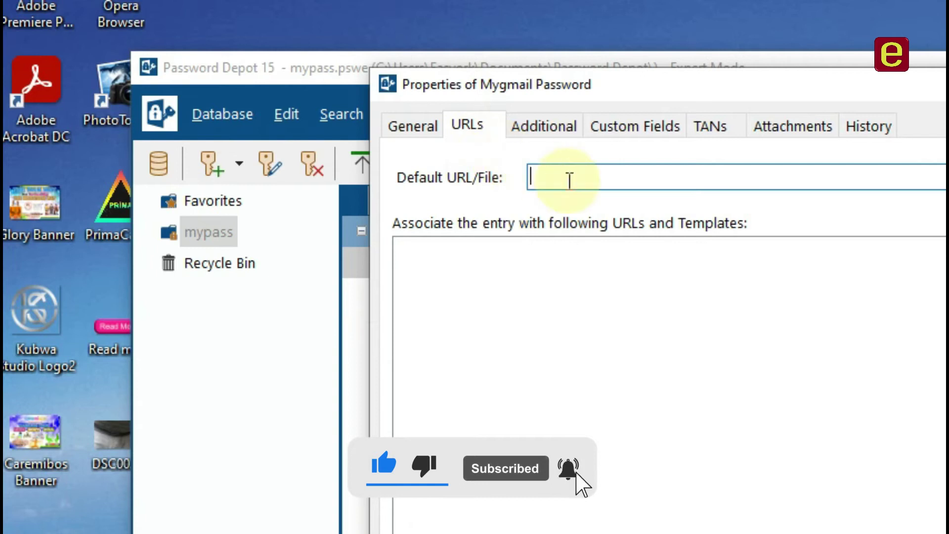
click(542, 126)
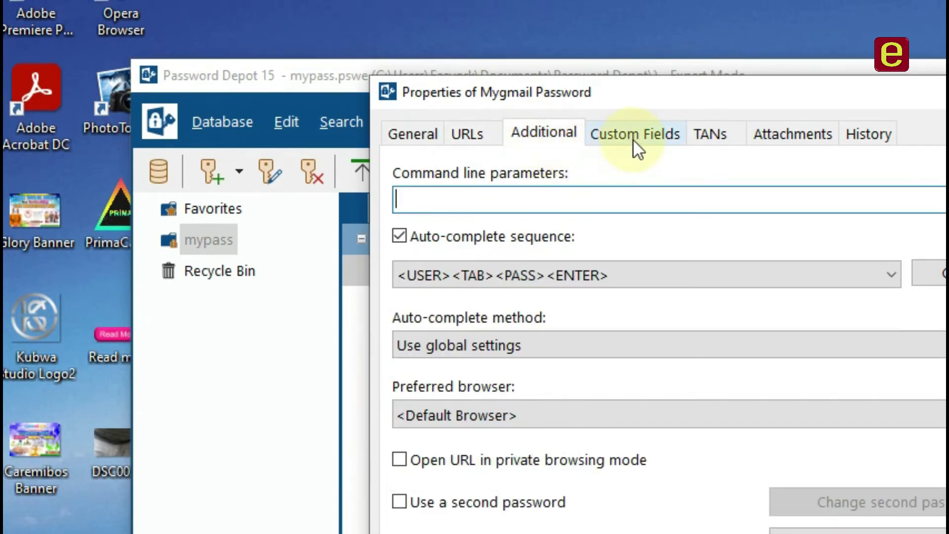
click(632, 144)
click(791, 144)
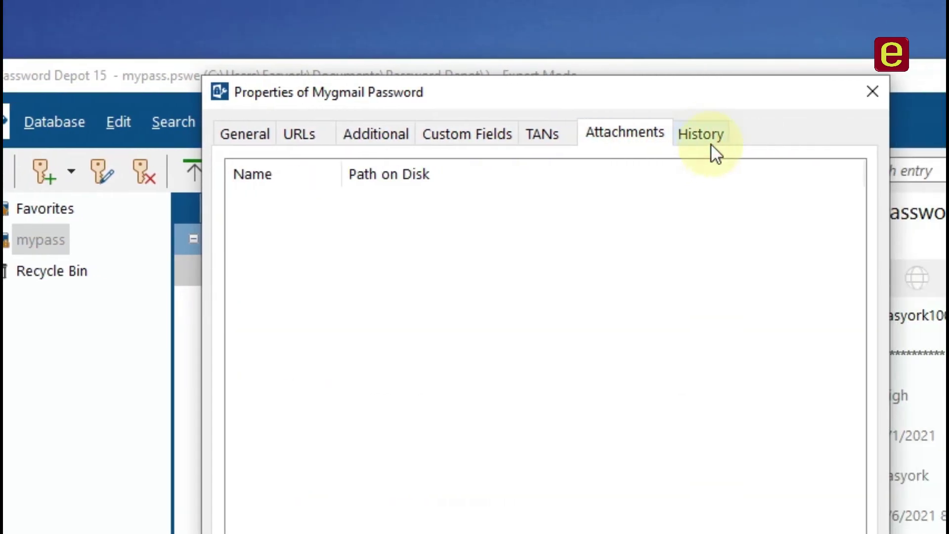
click(708, 137)
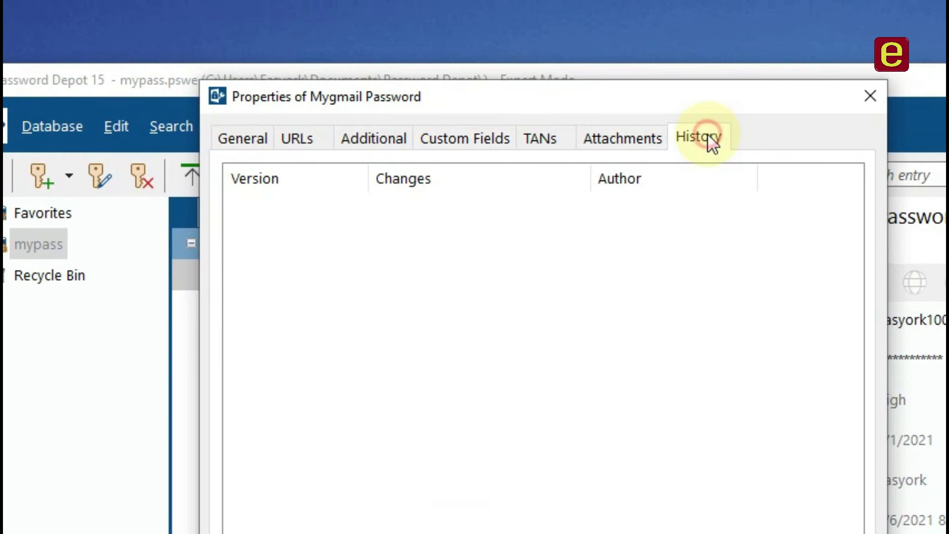
click(302, 137)
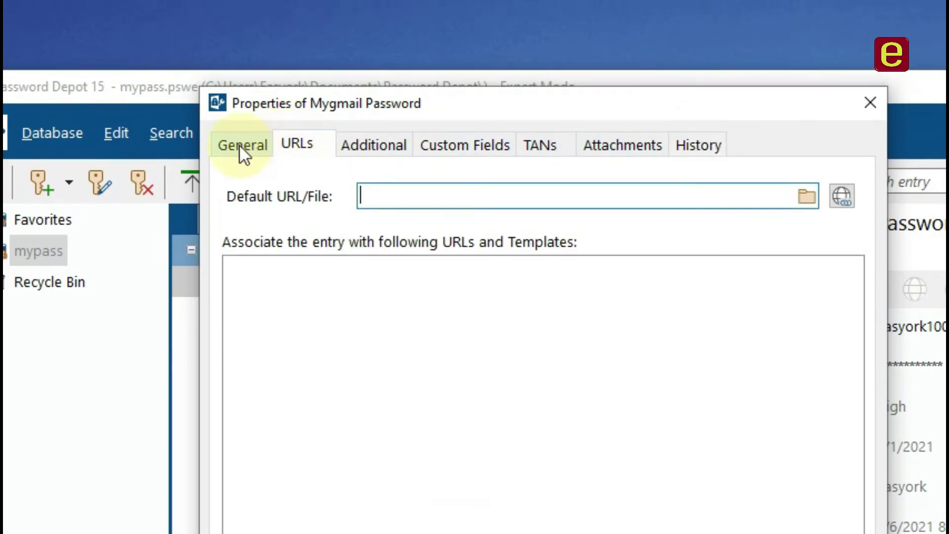
click(699, 143)
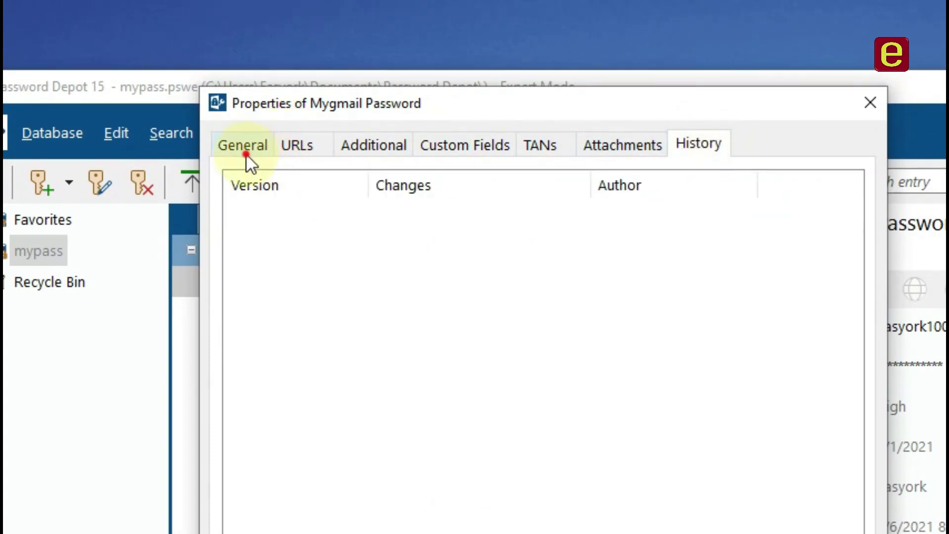
click(245, 153)
click(715, 363)
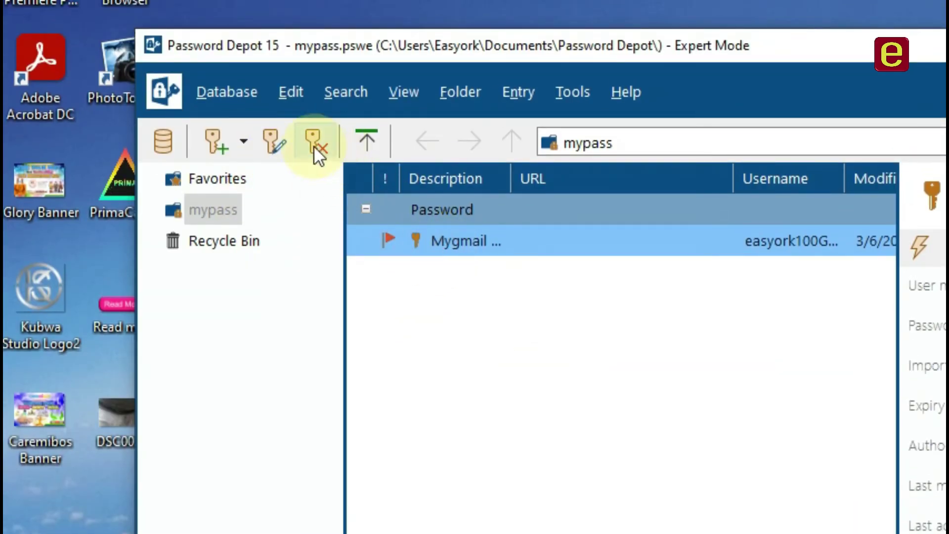
Delete the Mygmail Password entry from the mypass database.
click(280, 144)
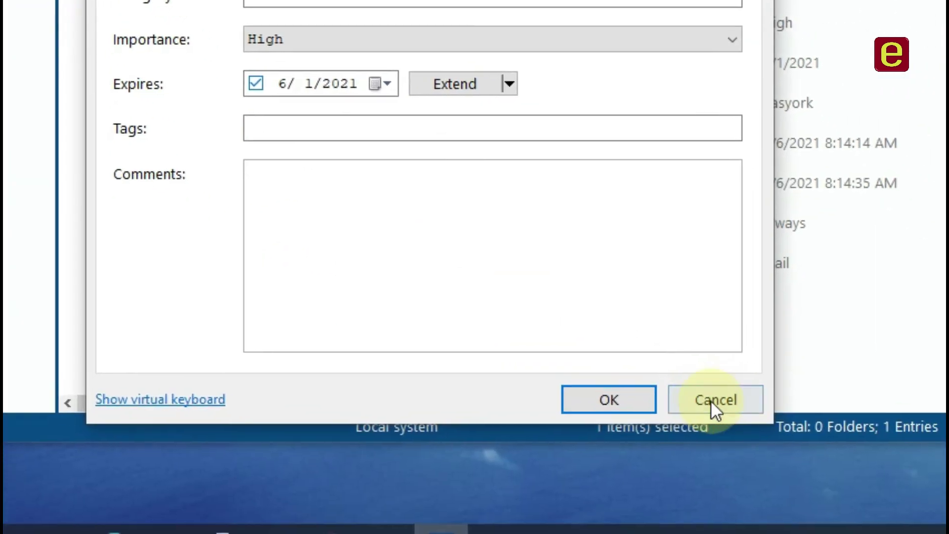
click(713, 398)
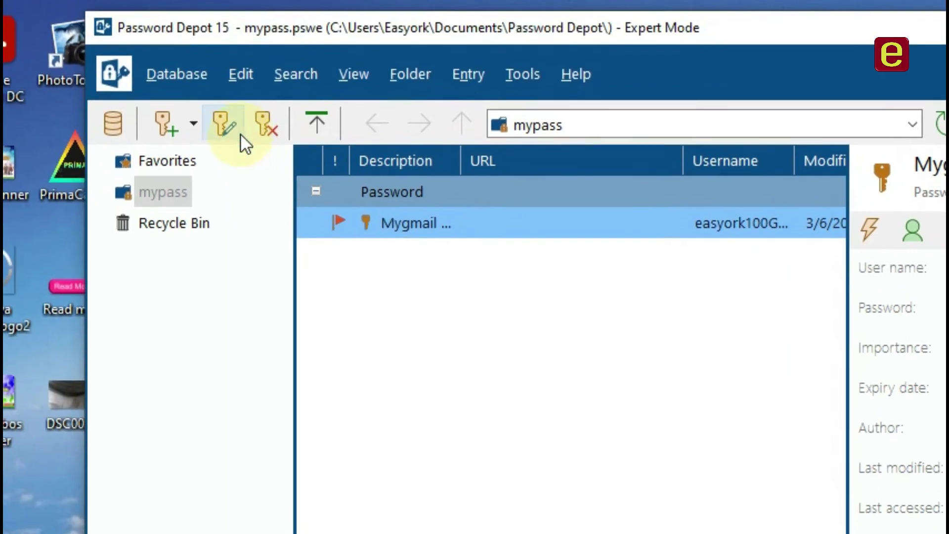
click(164, 39)
click(263, 134)
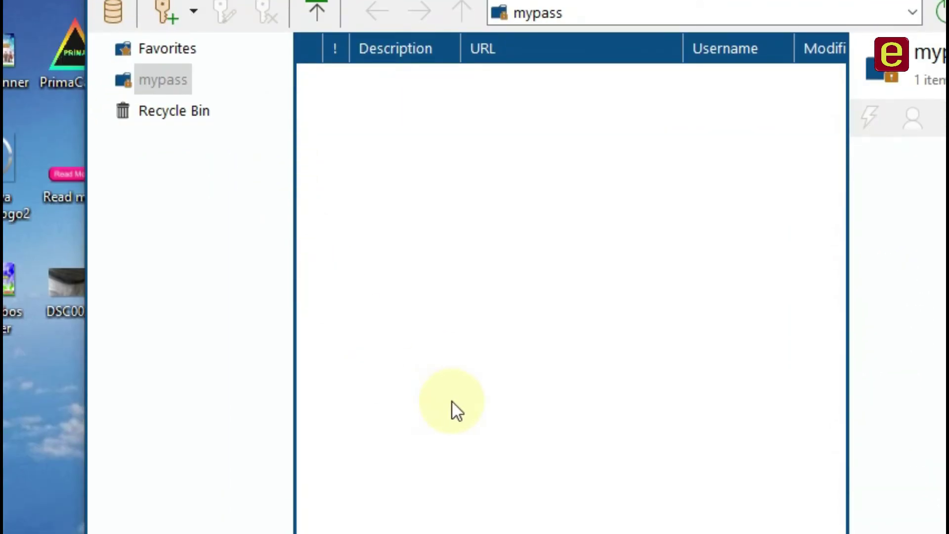
Restore the Mygmail entry from the Recycle Bin and find it back in mypass.
click(198, 114)
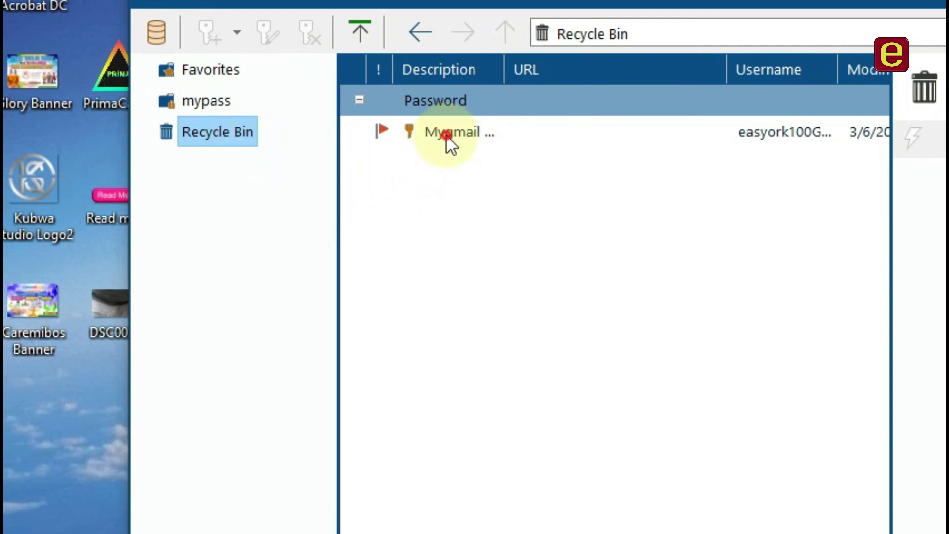
click(447, 137)
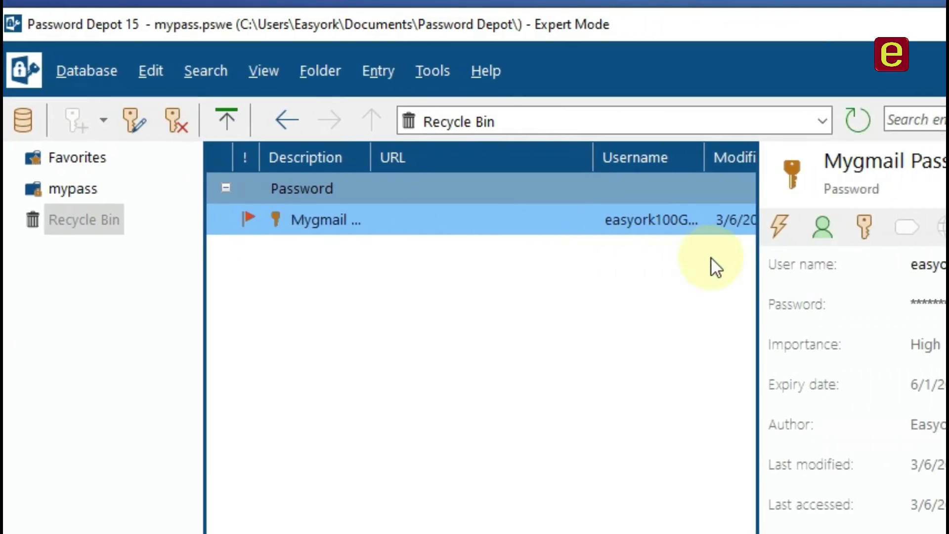
right_click(575, 204)
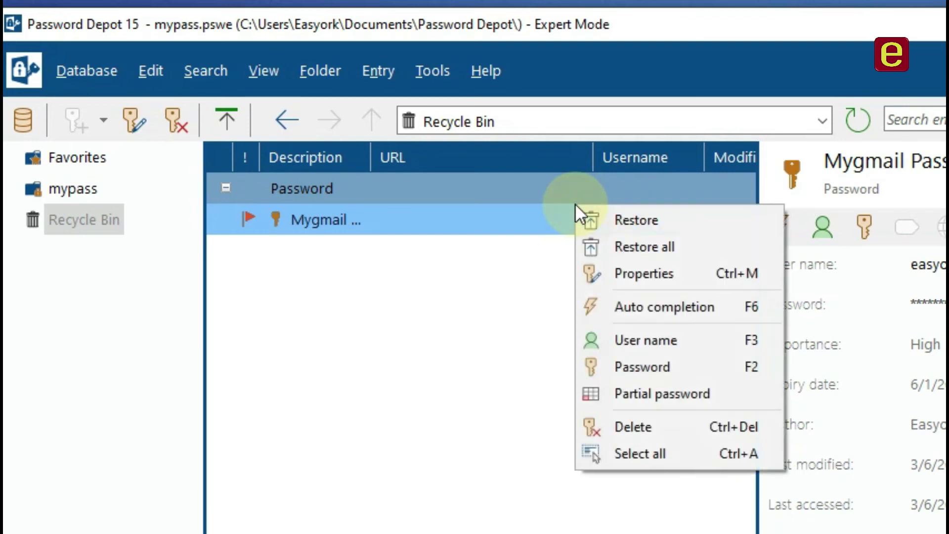
click(654, 230)
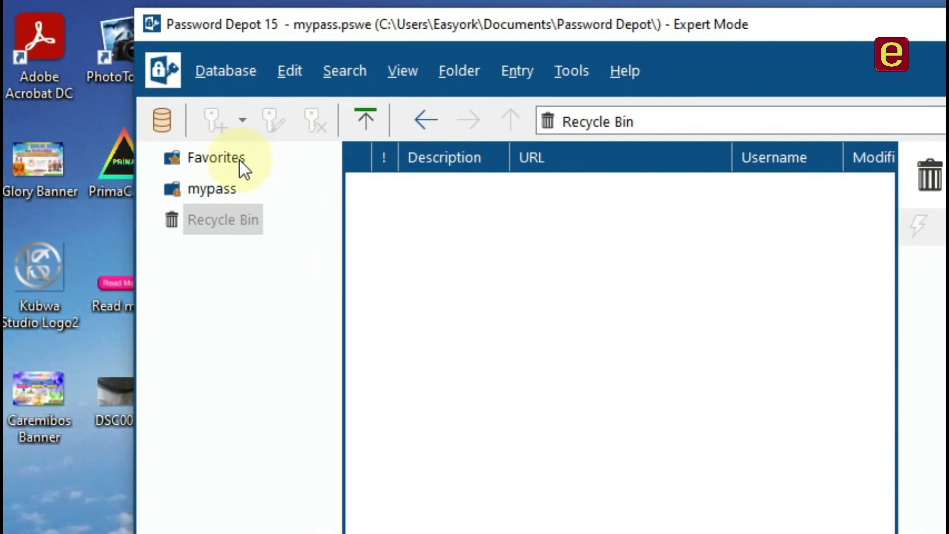
click(239, 159)
click(236, 188)
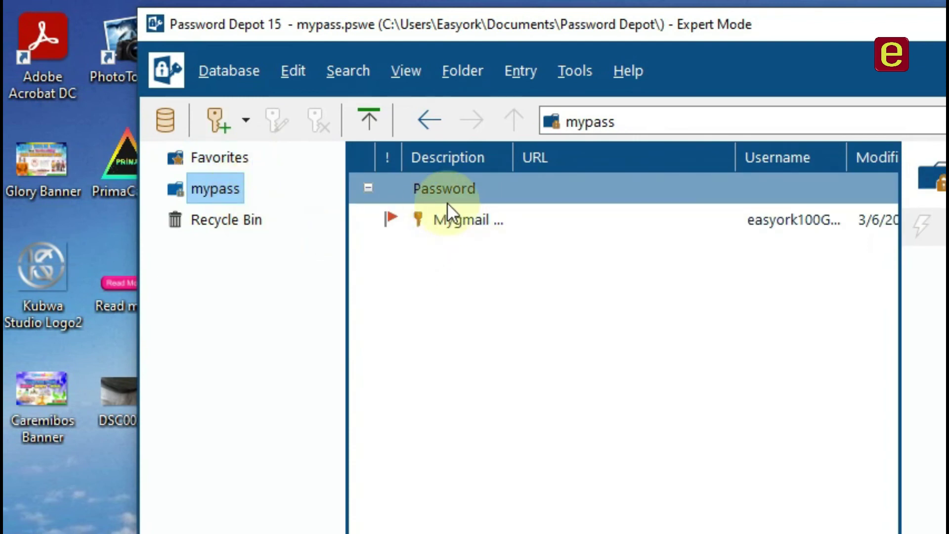
click(455, 221)
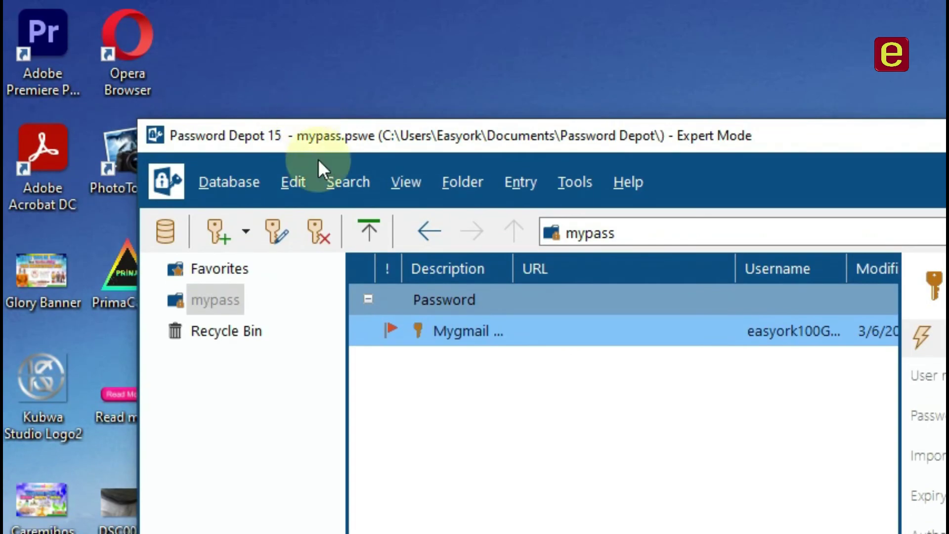
drag(476, 141, 437, 88)
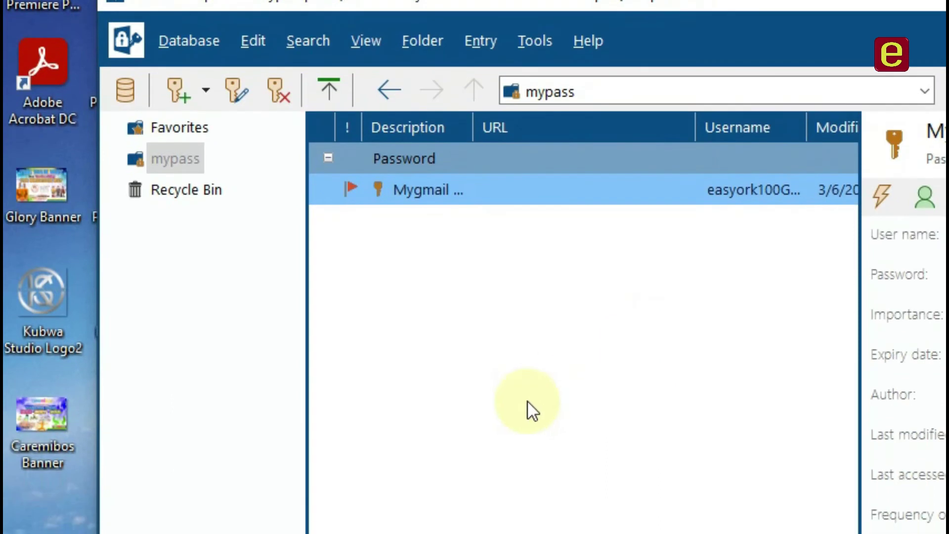
click(527, 401)
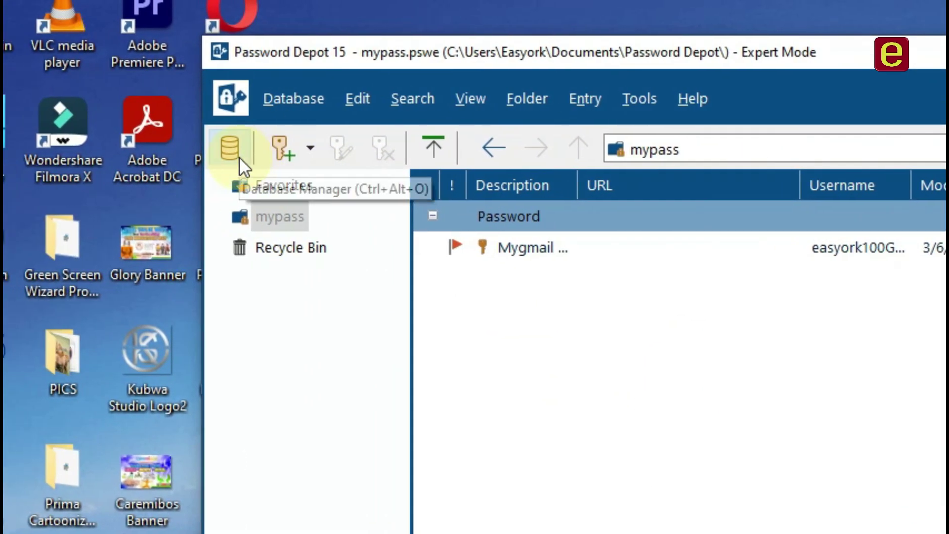
click(239, 157)
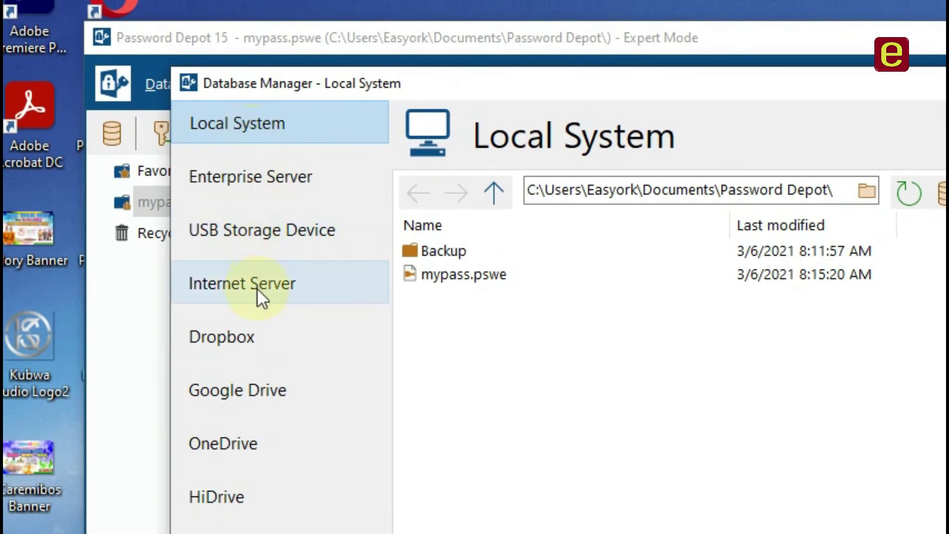
click(272, 395)
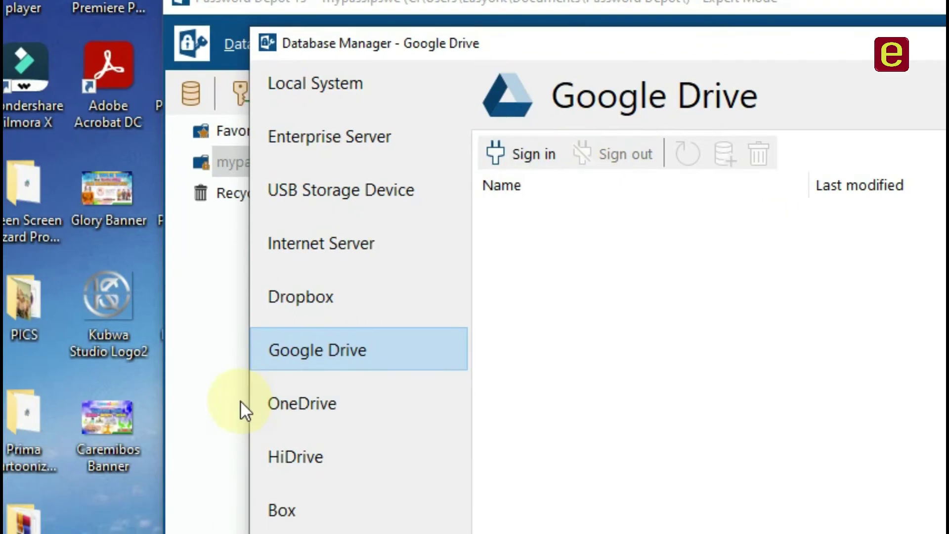
click(330, 397)
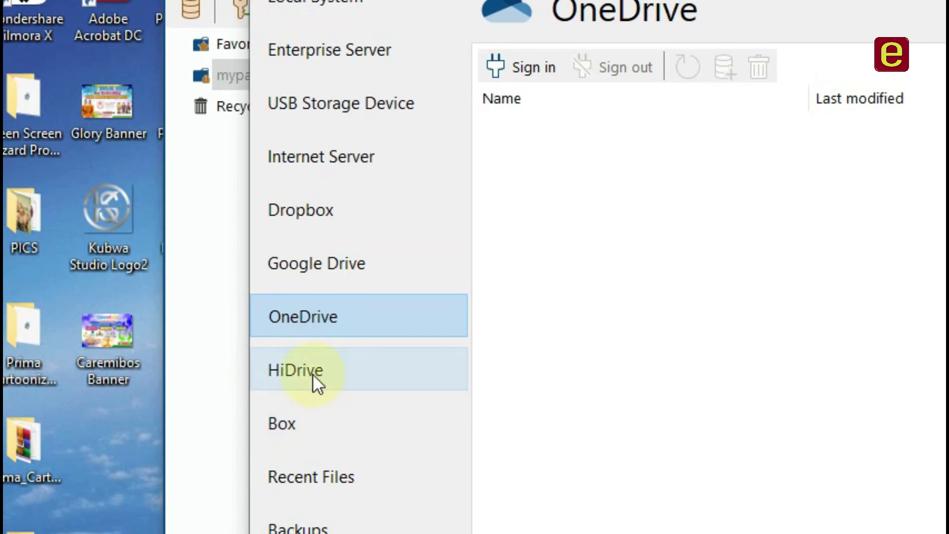
click(332, 389)
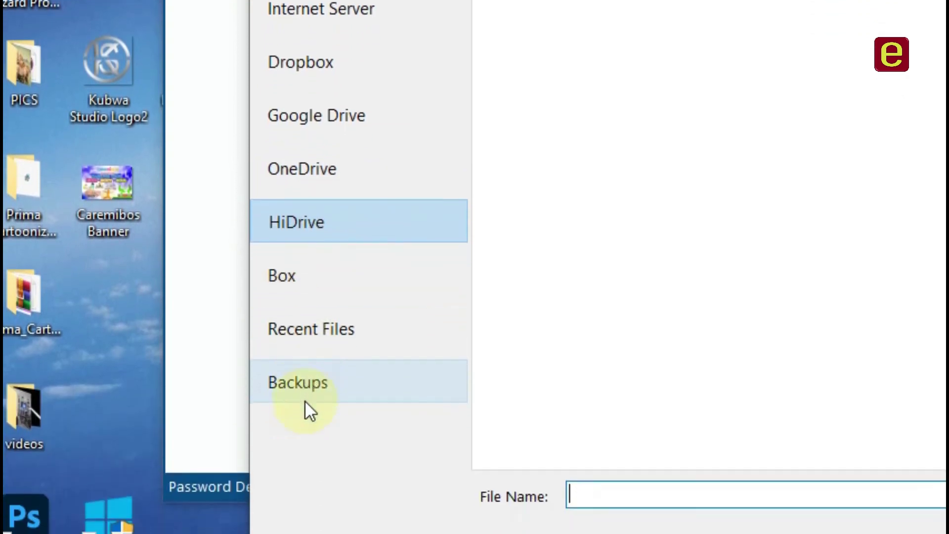
click(310, 529)
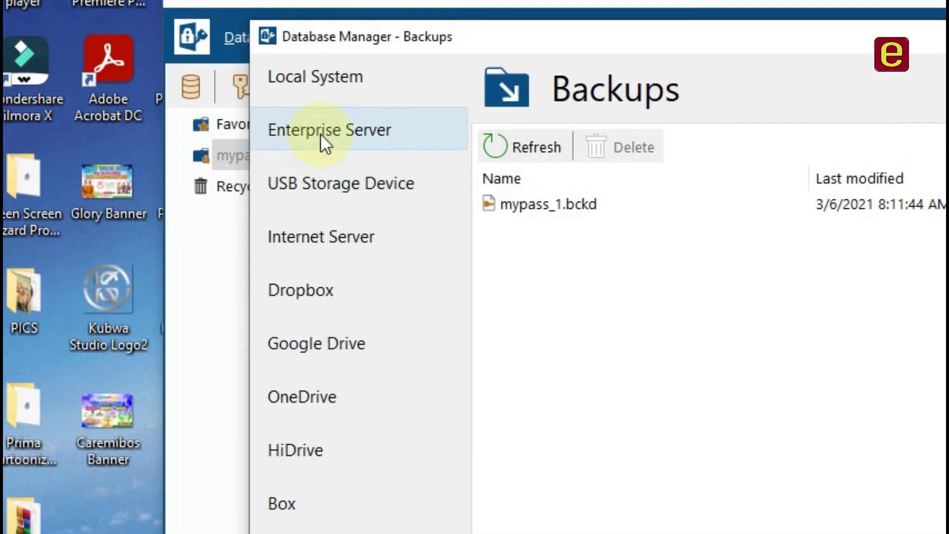
click(321, 134)
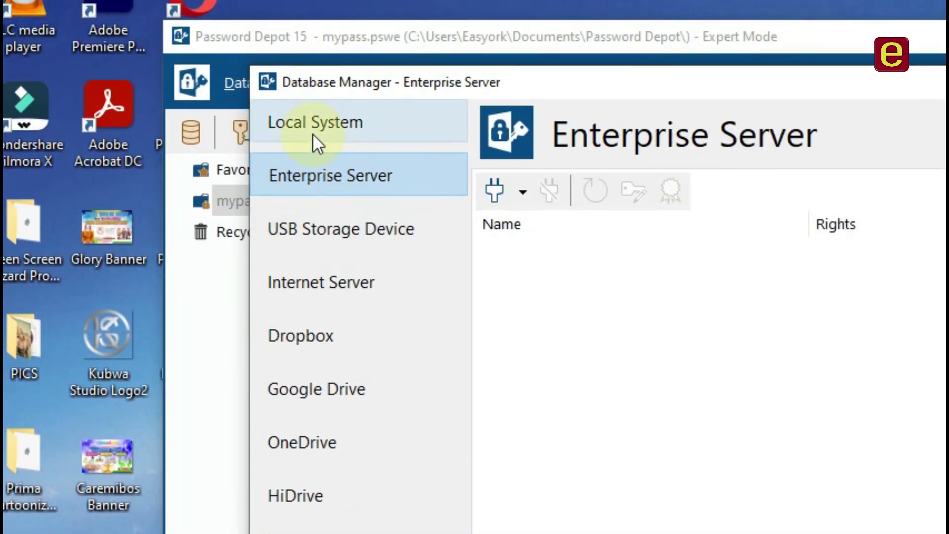
click(313, 79)
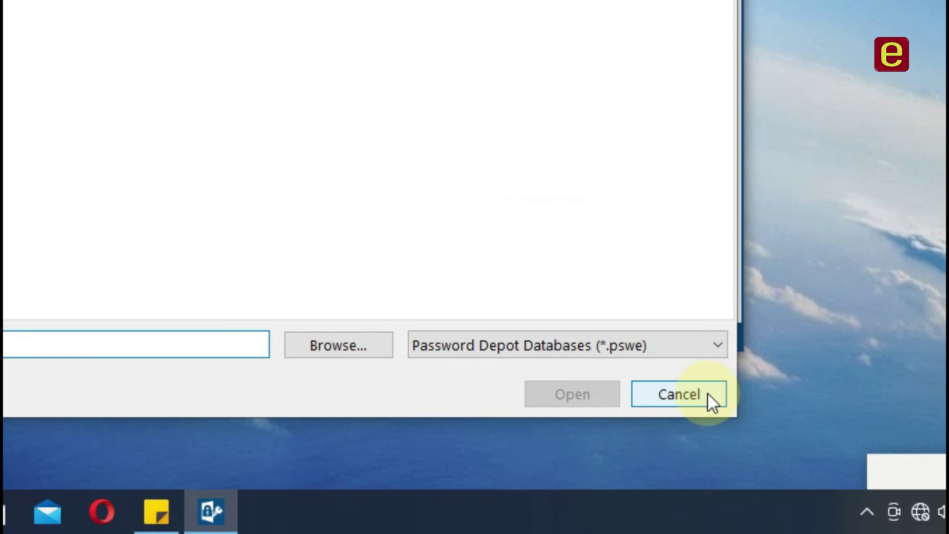
click(707, 394)
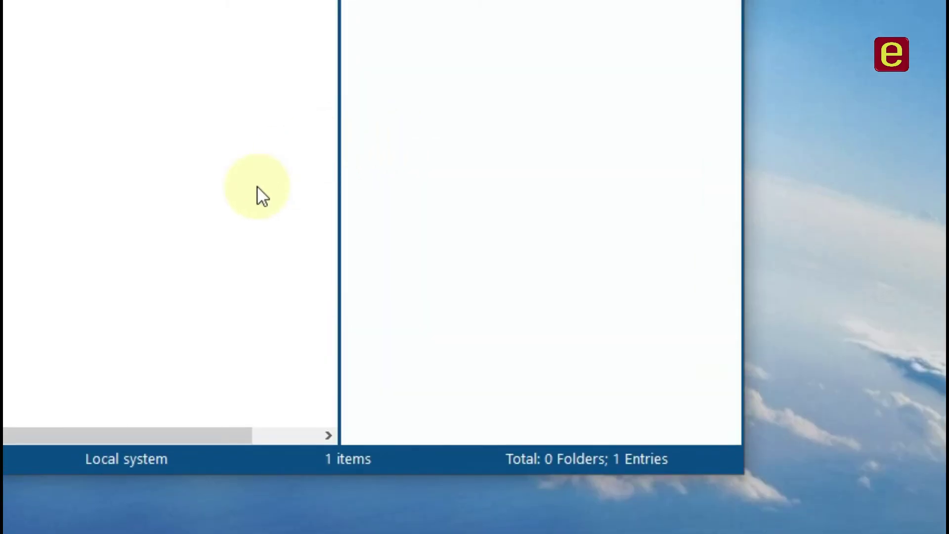
Keep English as the interface language and apply the Glossy theme.
click(165, 246)
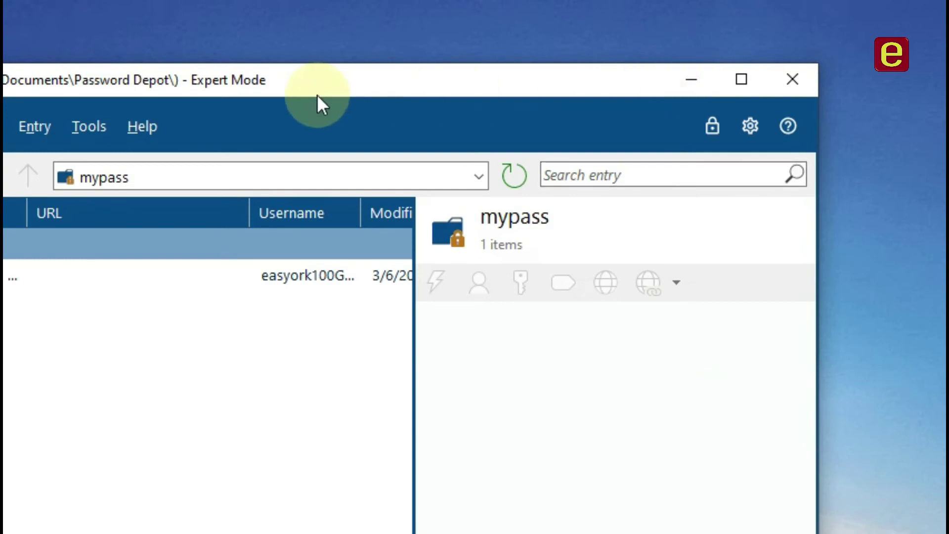
click(293, 85)
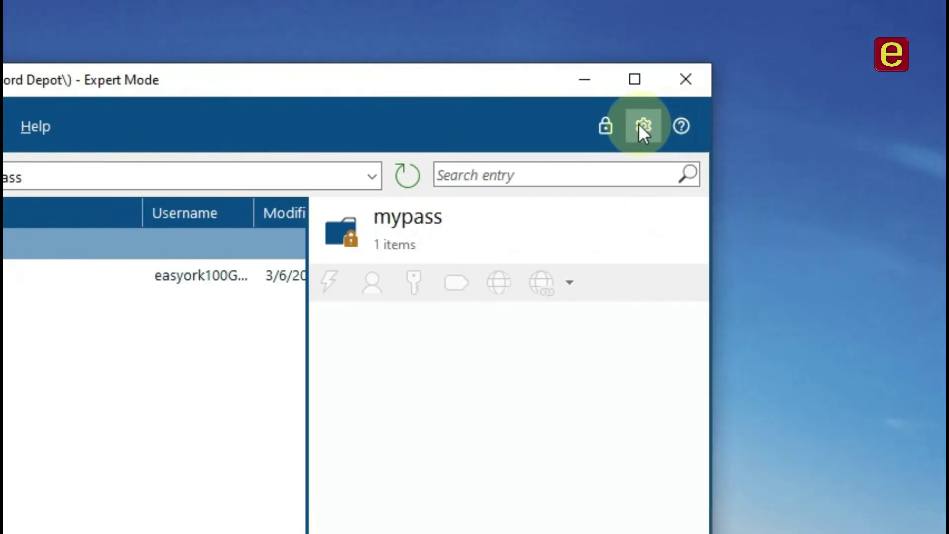
click(643, 125)
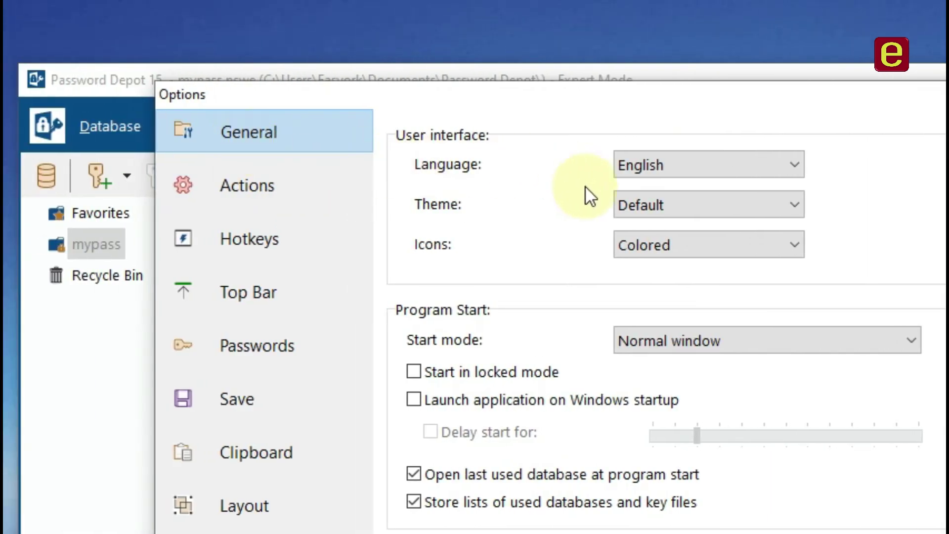
click(735, 169)
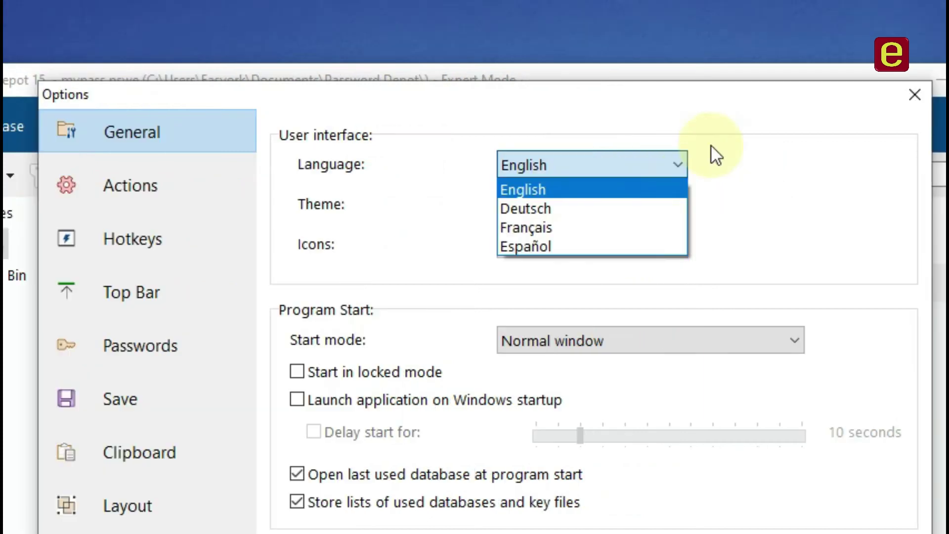
click(711, 146)
click(537, 206)
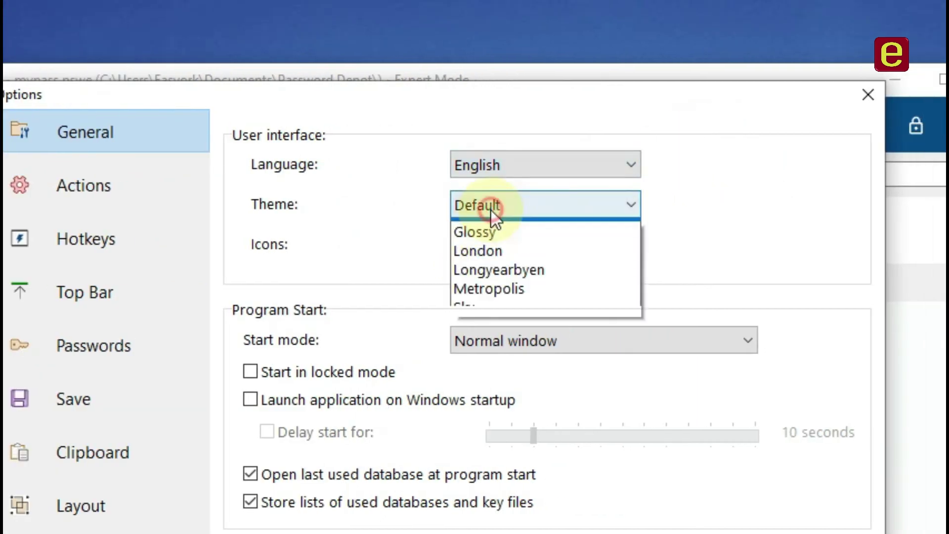
click(489, 247)
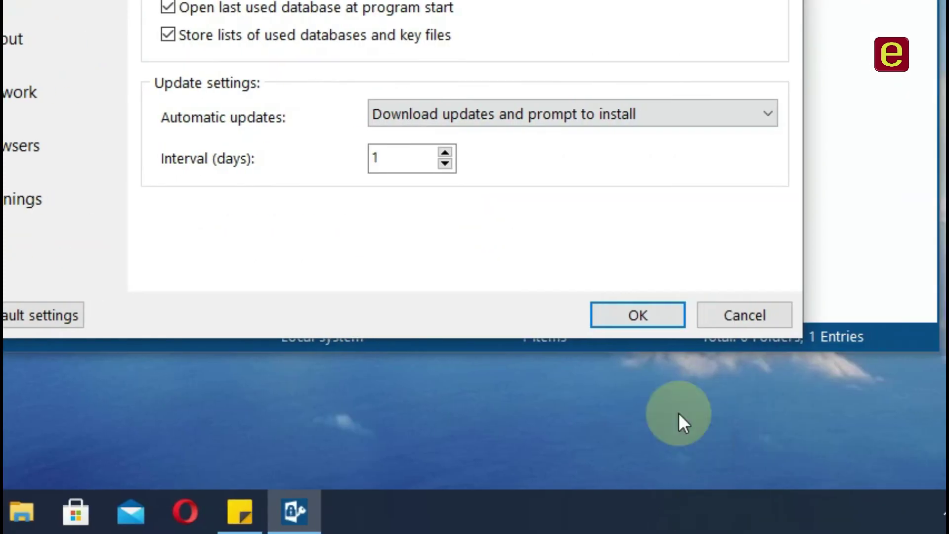
click(638, 317)
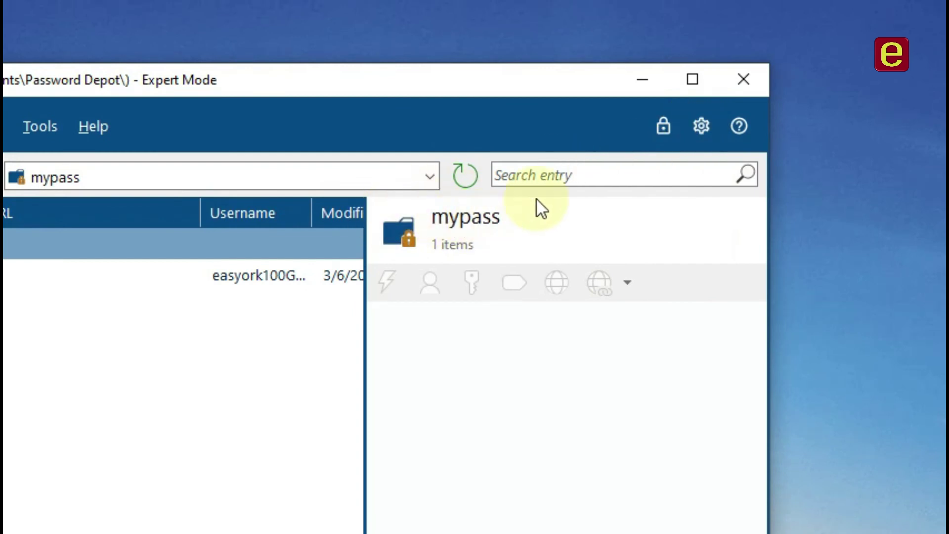
Apply the Metropolis theme, keeping the Colored icon style.
click(701, 126)
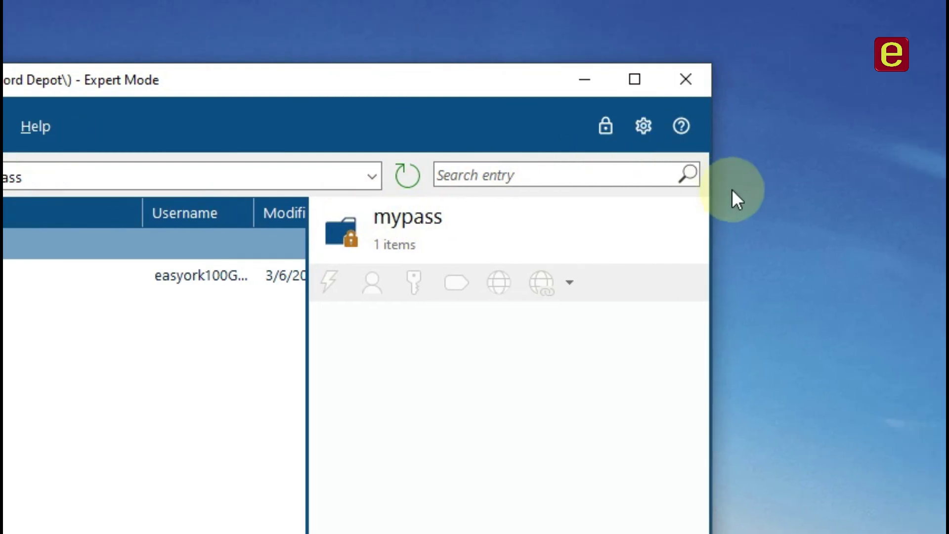
click(325, 207)
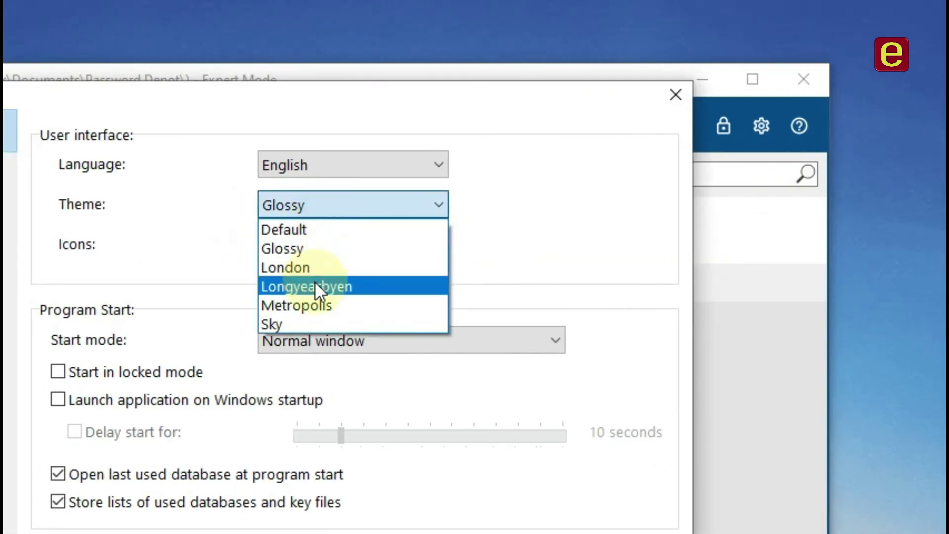
click(307, 306)
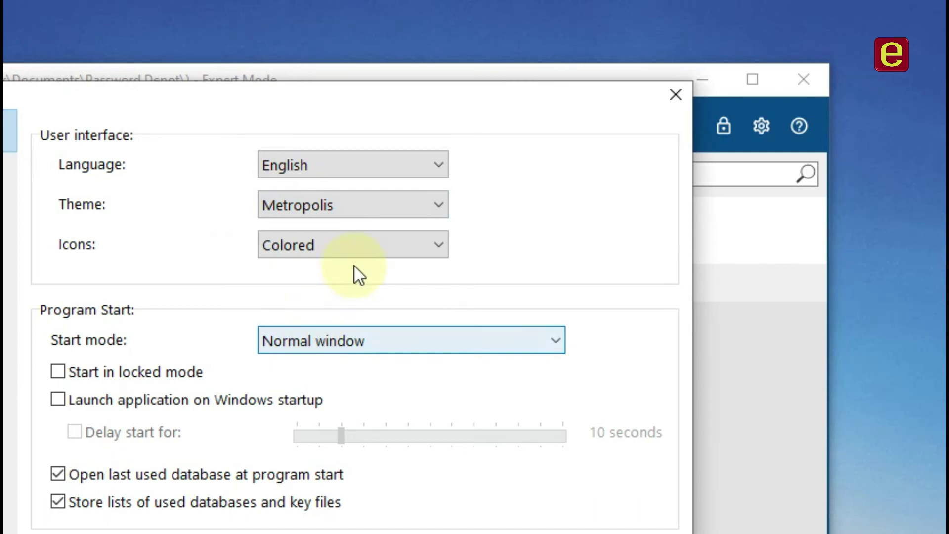
click(361, 252)
click(494, 227)
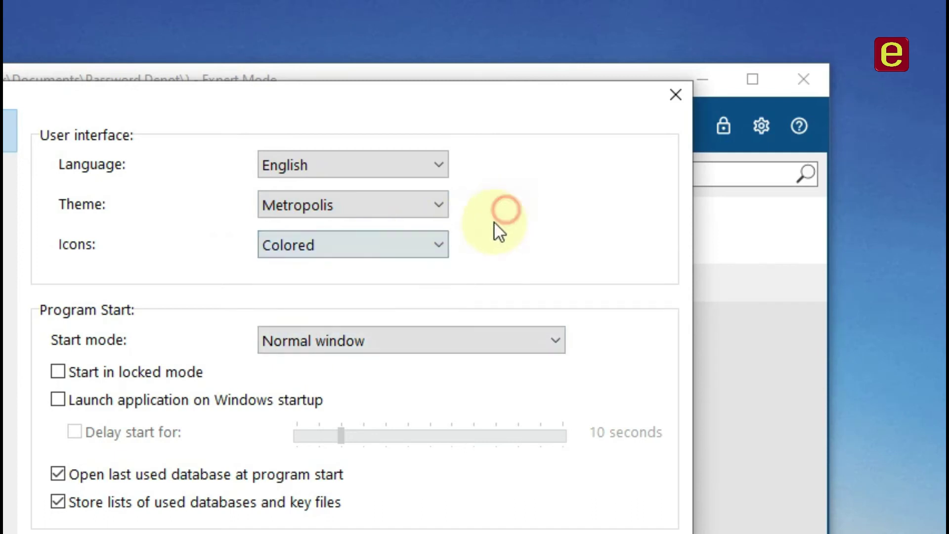
click(514, 480)
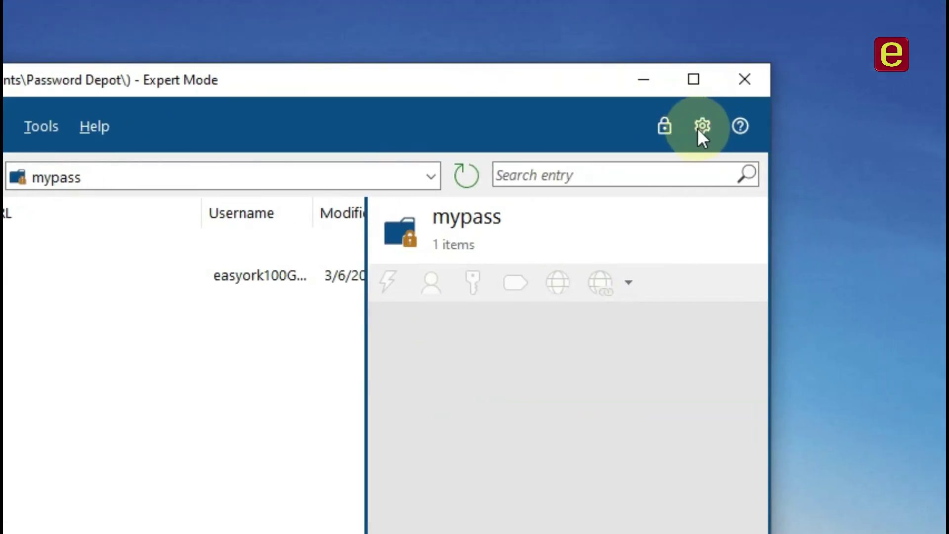
Switch the theme back to Glossy with Normal window as start mode.
click(702, 127)
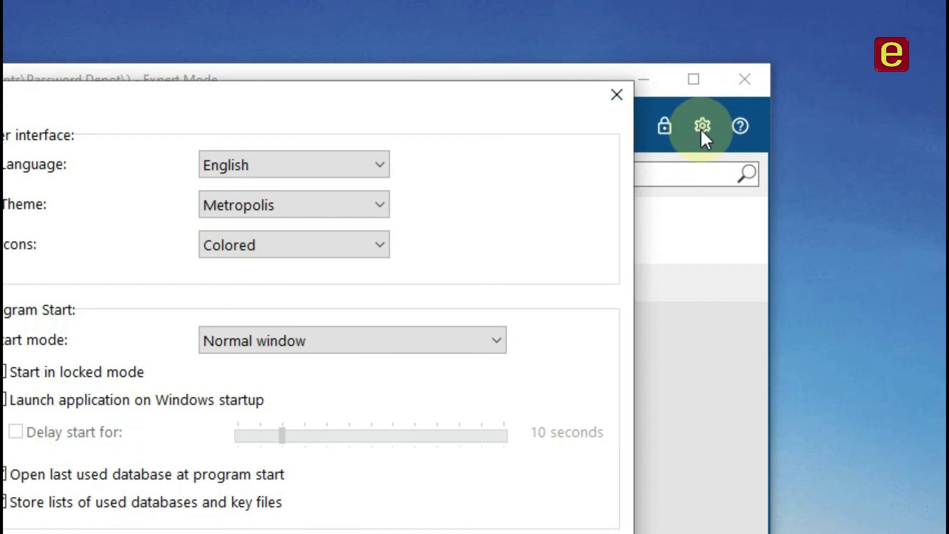
click(330, 209)
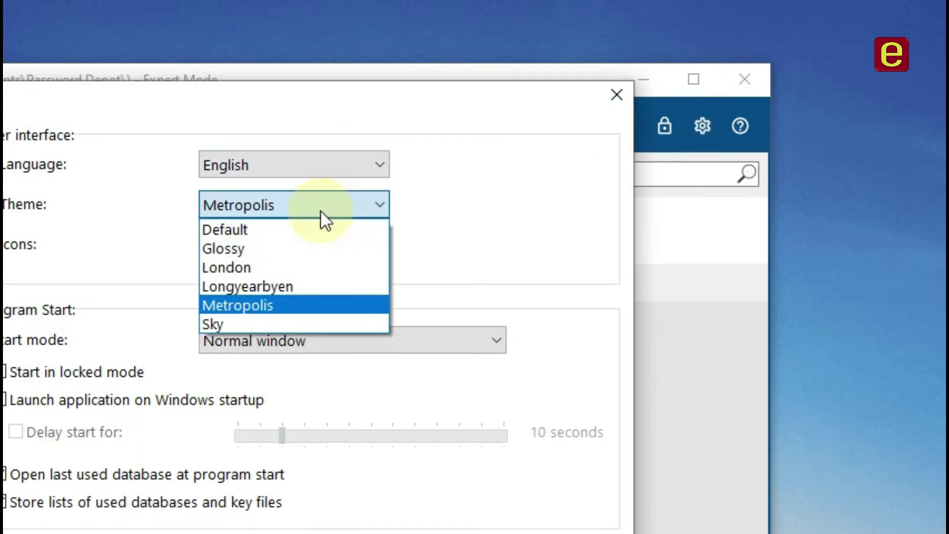
click(299, 253)
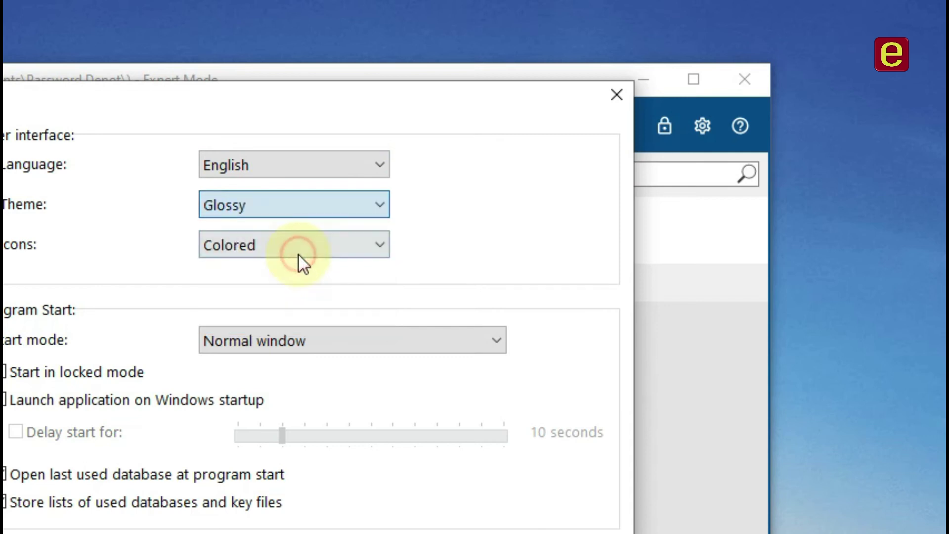
click(313, 346)
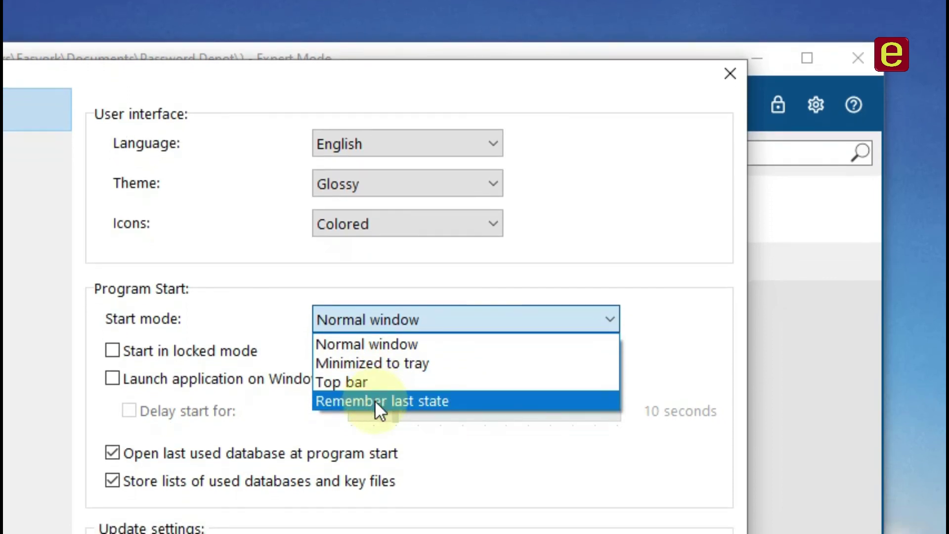
click(250, 350)
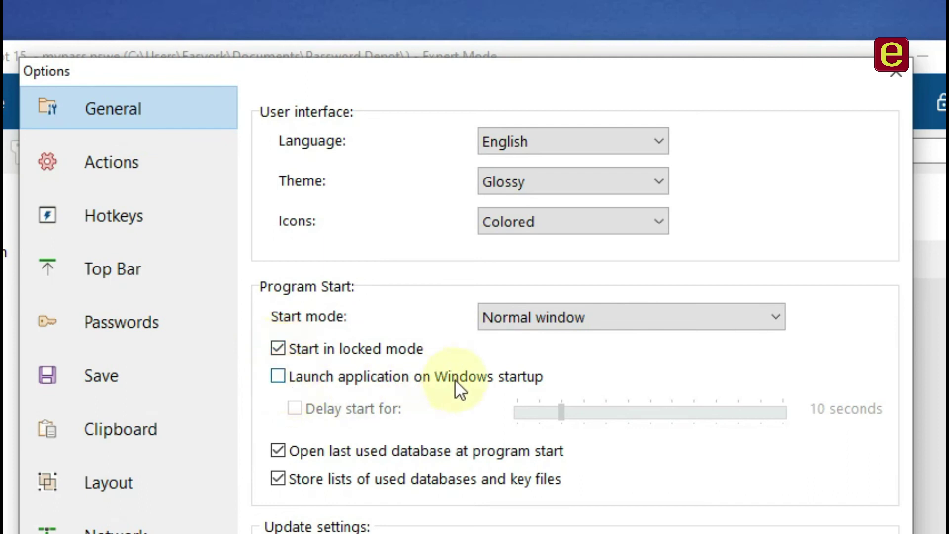
Launch the program at Windows startup with a 29-second start delay.
click(277, 379)
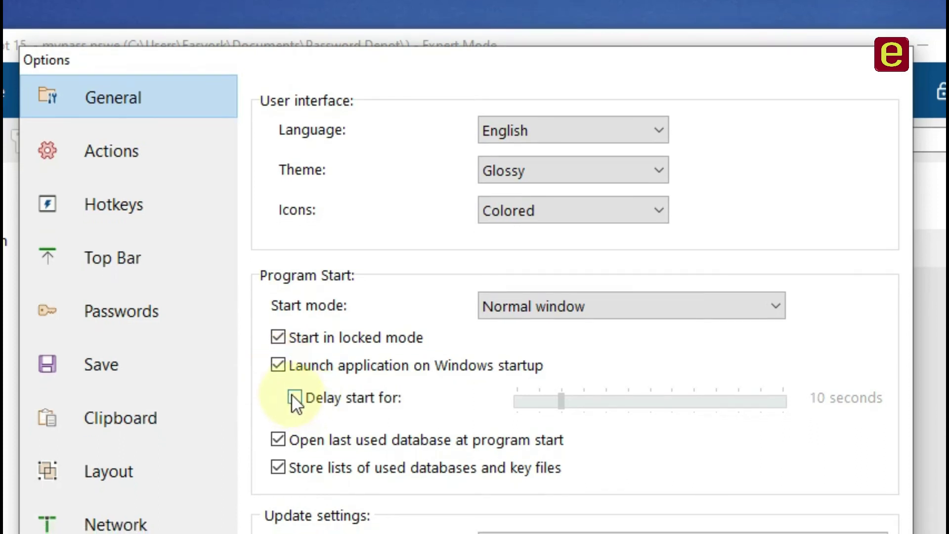
click(294, 396)
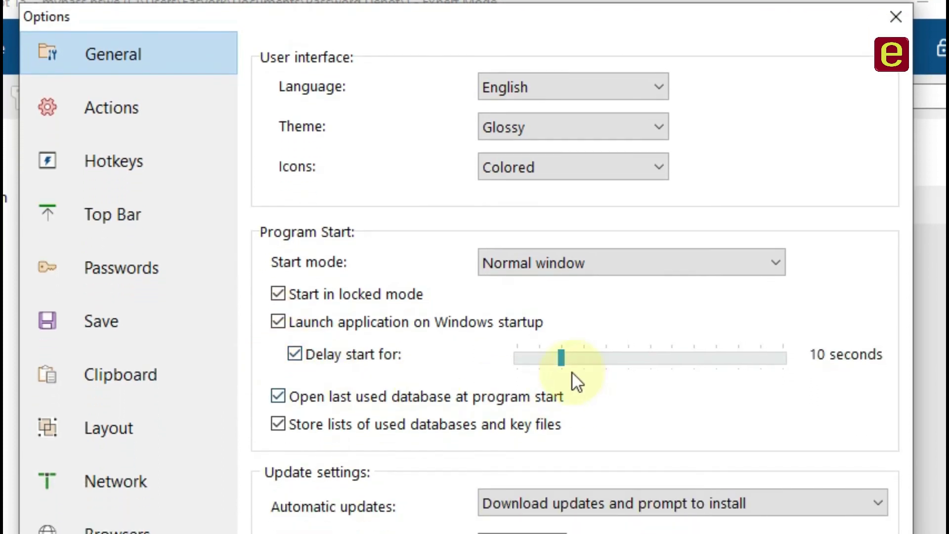
drag(562, 362, 647, 357)
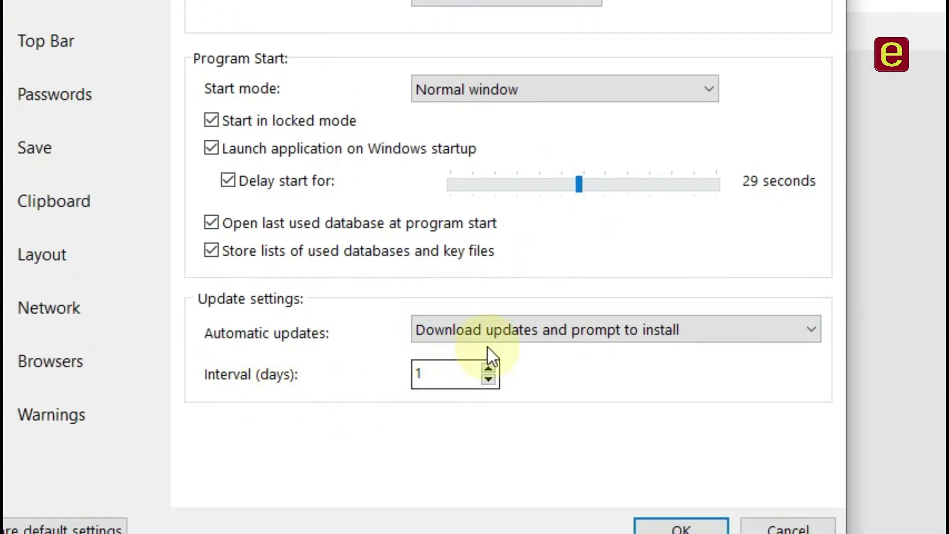
Set automatic updates to 'Notify when updates are available' and save the options.
click(621, 330)
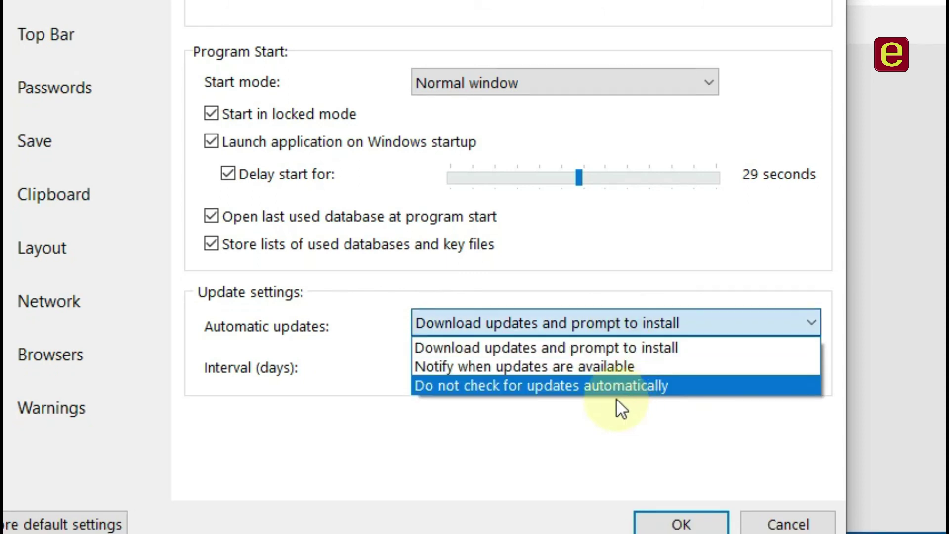
click(610, 382)
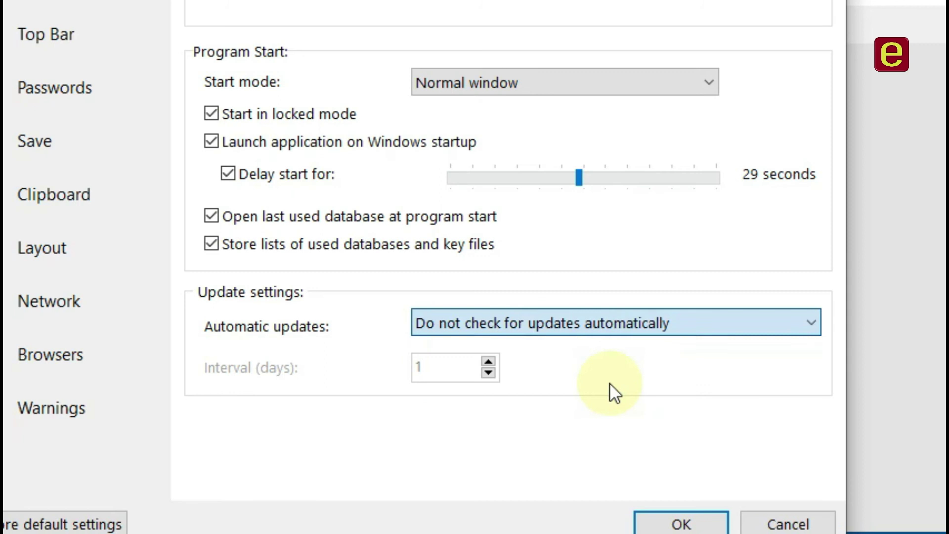
click(592, 328)
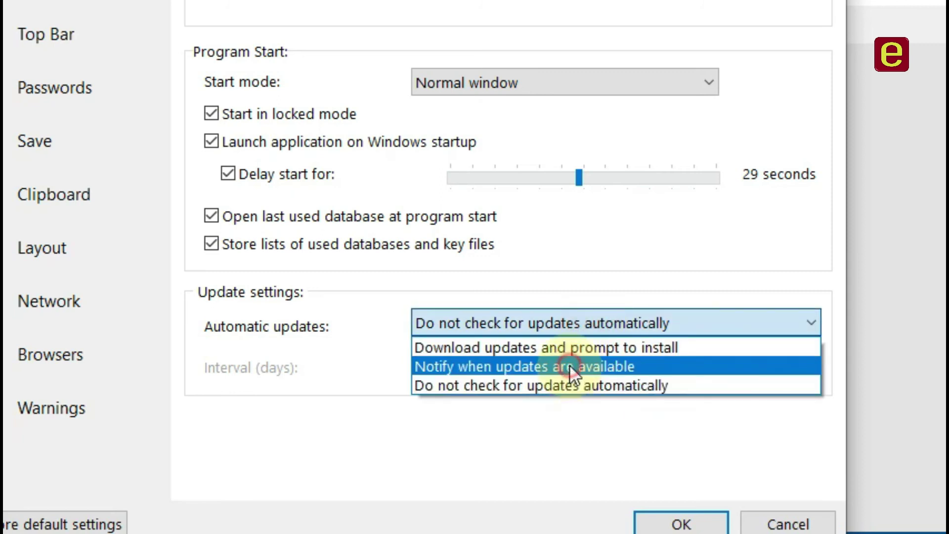
click(569, 366)
click(680, 396)
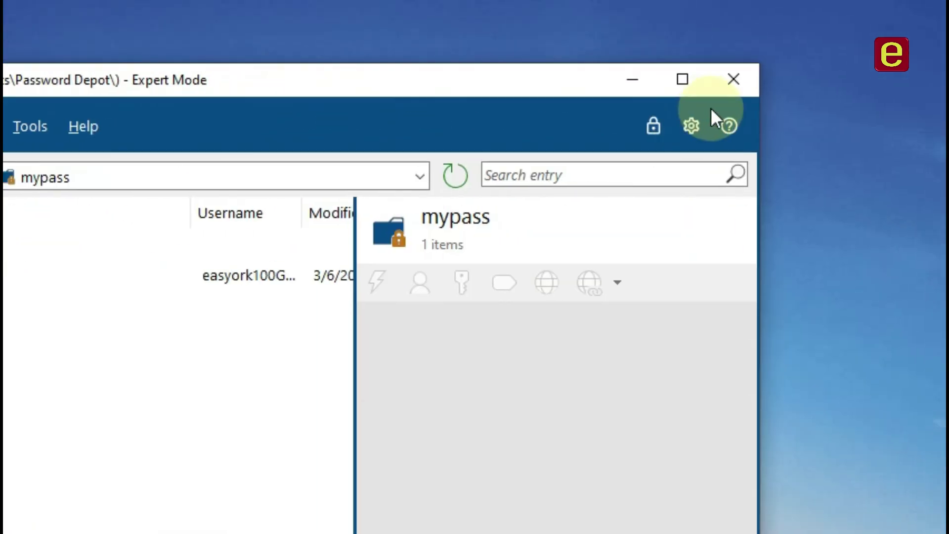
click(691, 126)
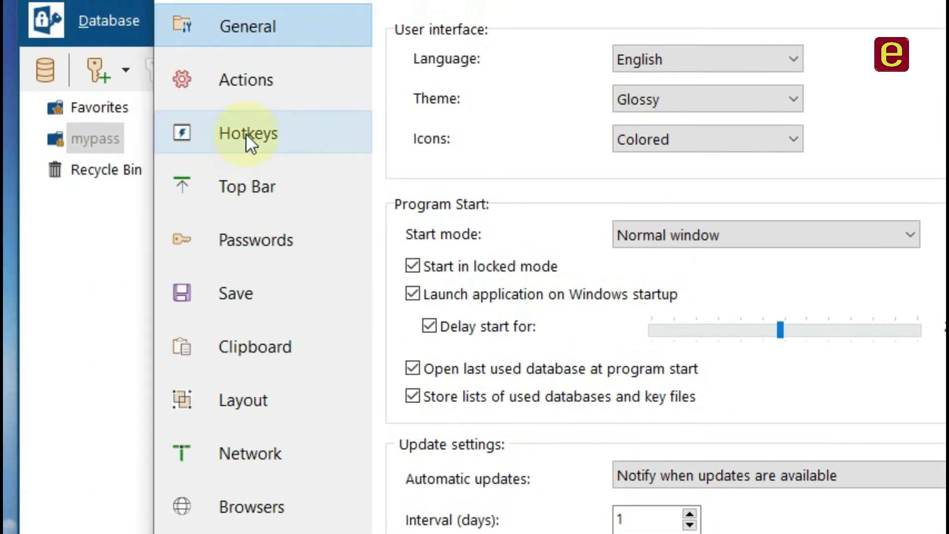
Look over the Hotkeys and Top Bar pages, ending on Passwords (expiration Never, 10-day warning).
click(245, 132)
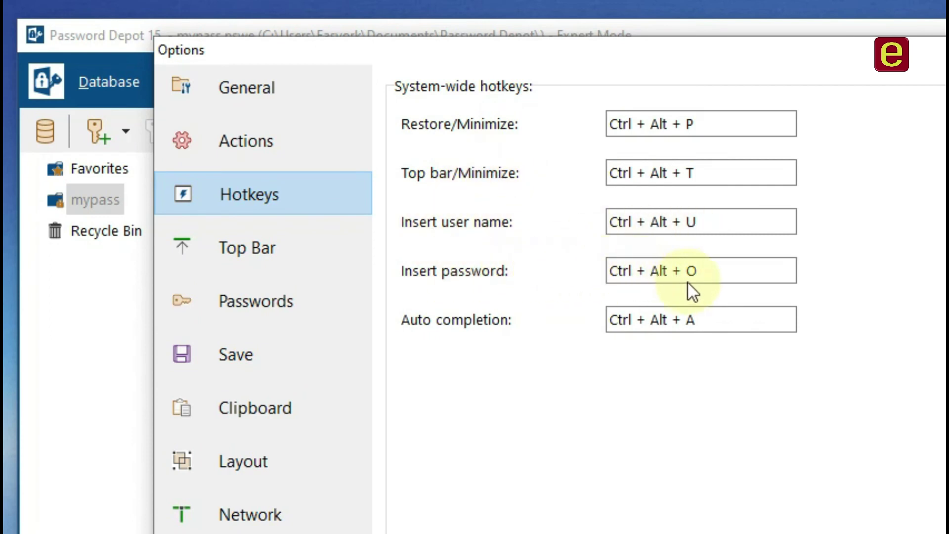
click(259, 259)
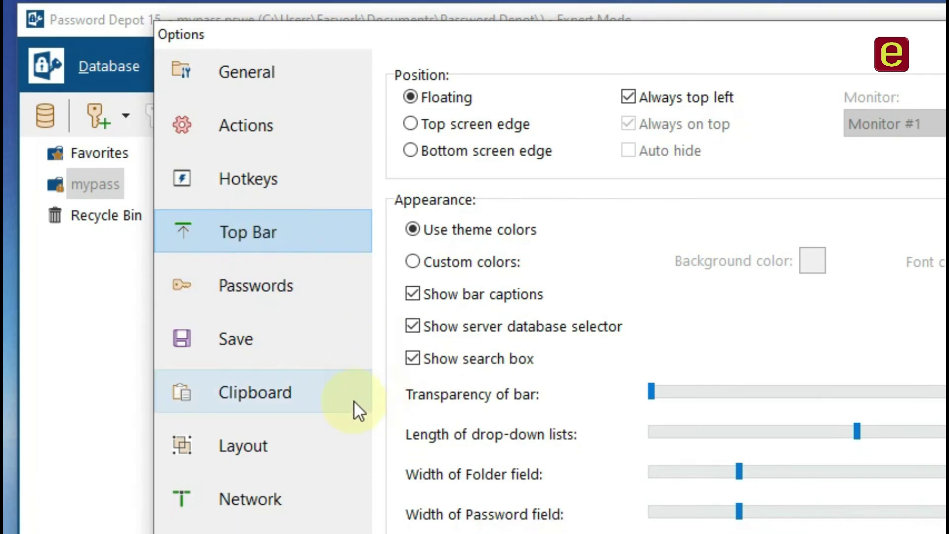
click(280, 290)
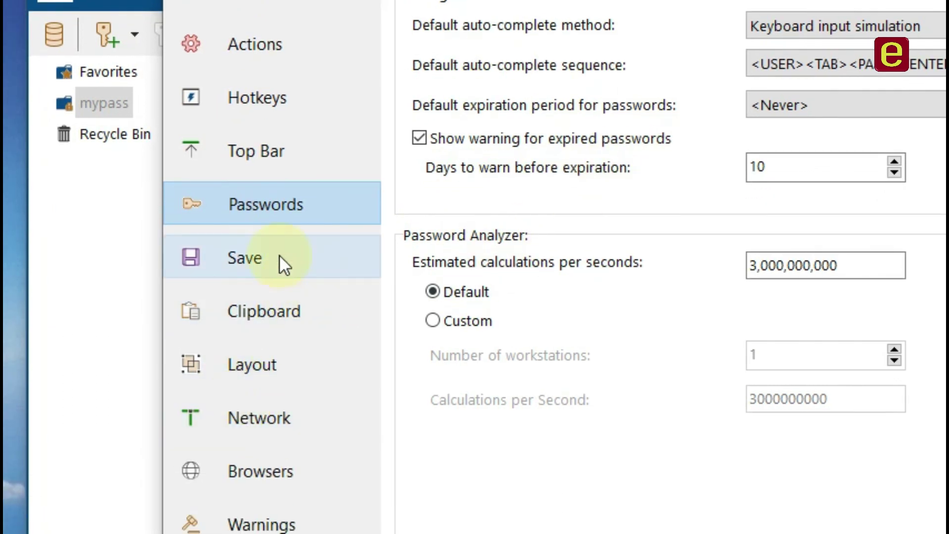
Browse the Save, Clipboard, Layout, Network and Browsers pages, then show the default-browser choices.
click(280, 255)
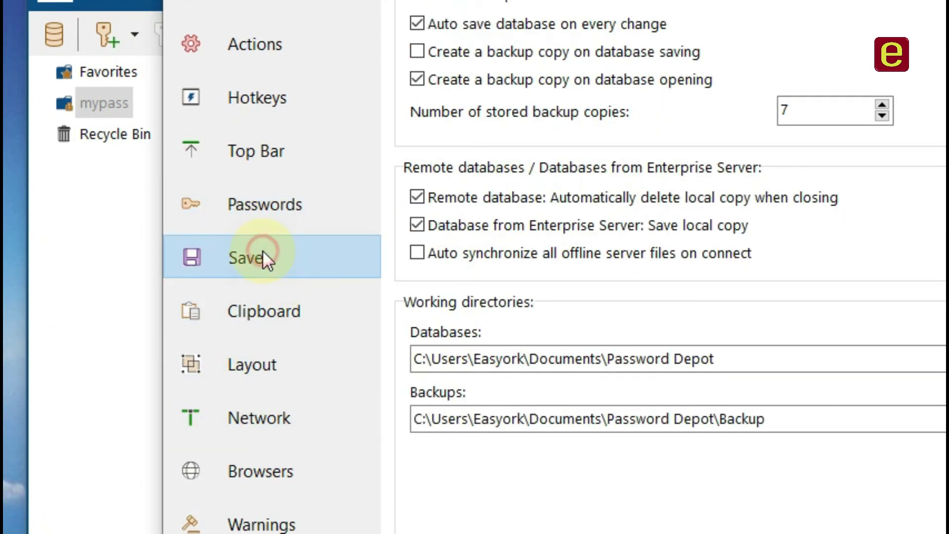
click(280, 319)
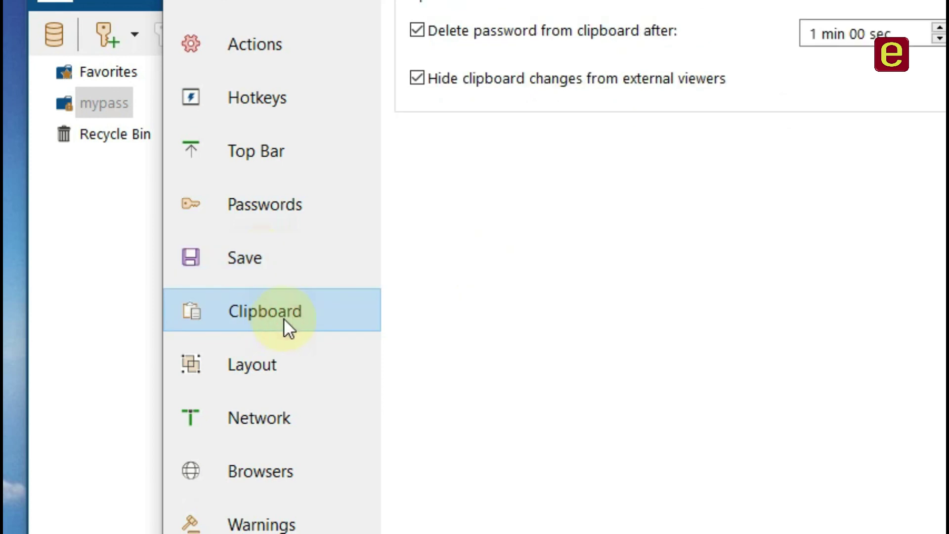
click(275, 369)
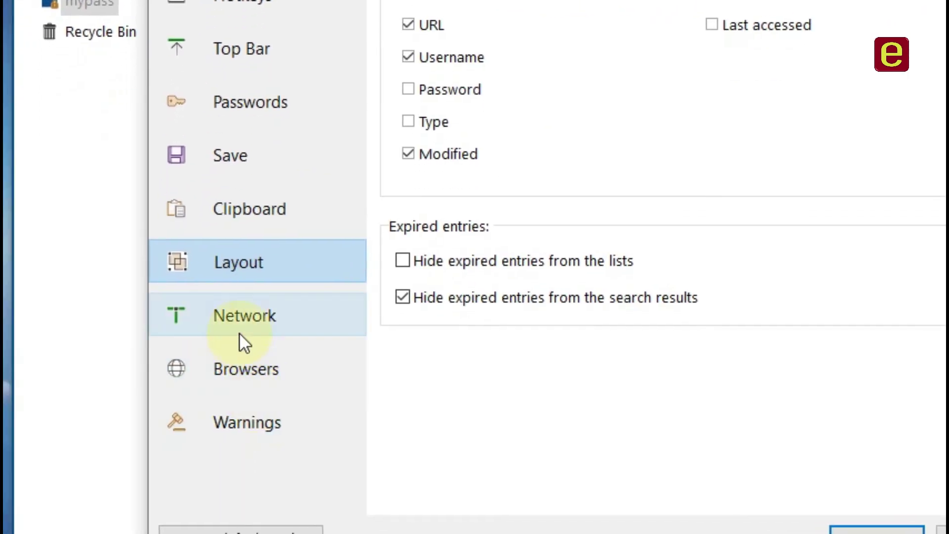
click(247, 319)
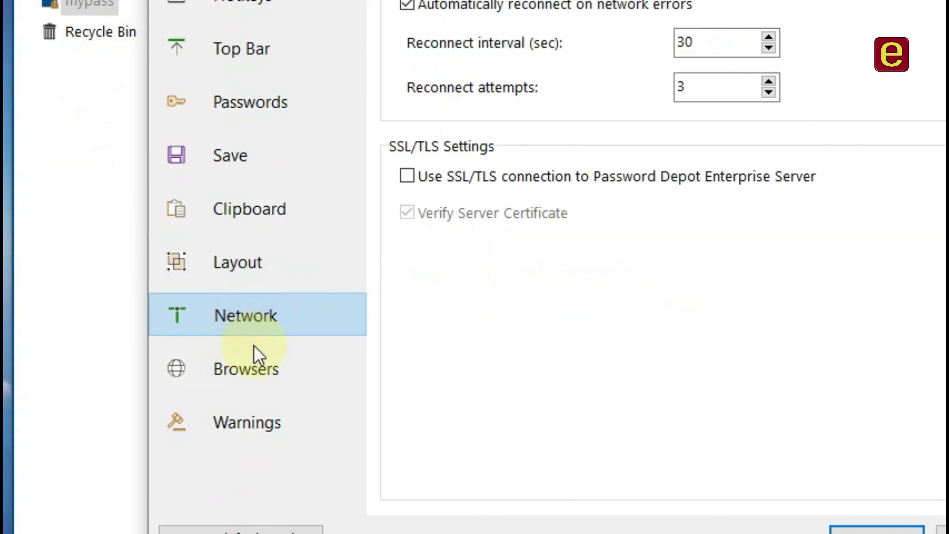
click(270, 374)
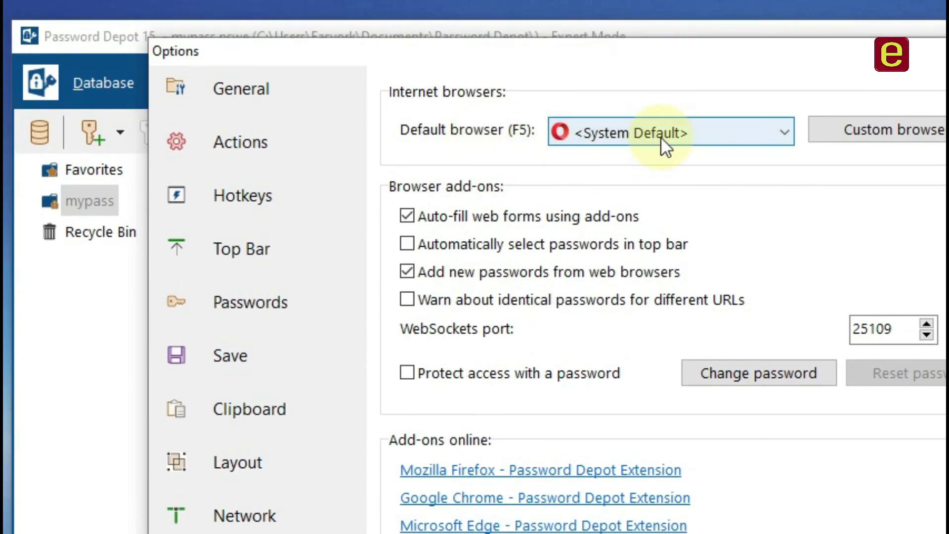
click(657, 137)
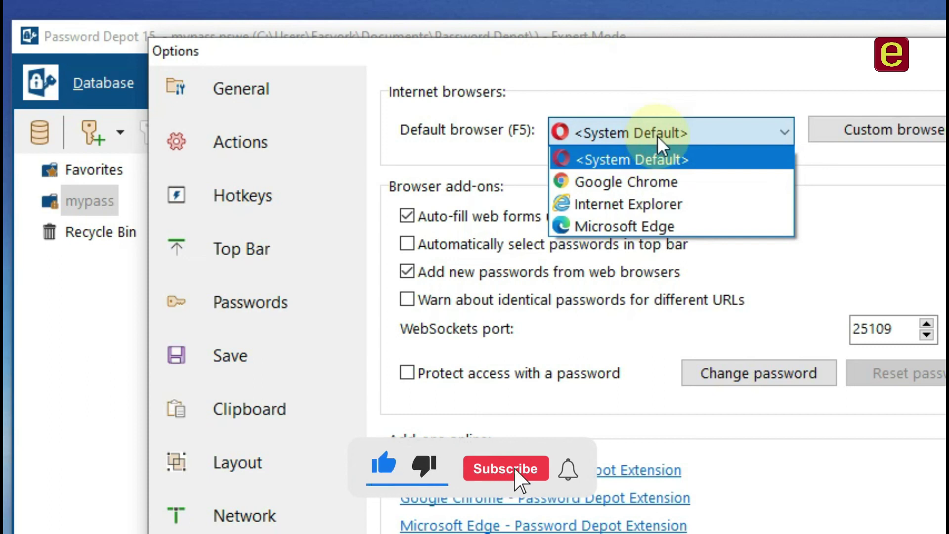
Leave the browser as System Default, check the Warnings page, and close the Options.
click(659, 138)
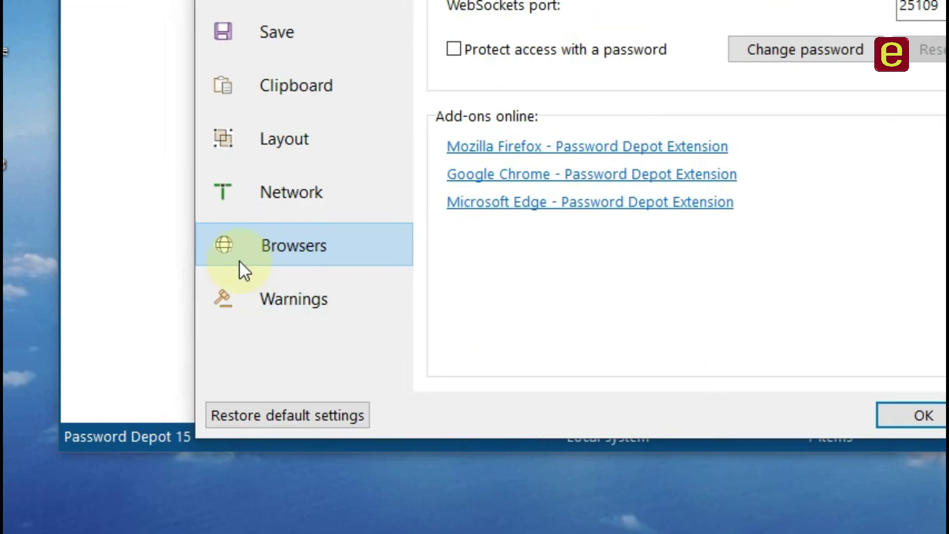
click(282, 296)
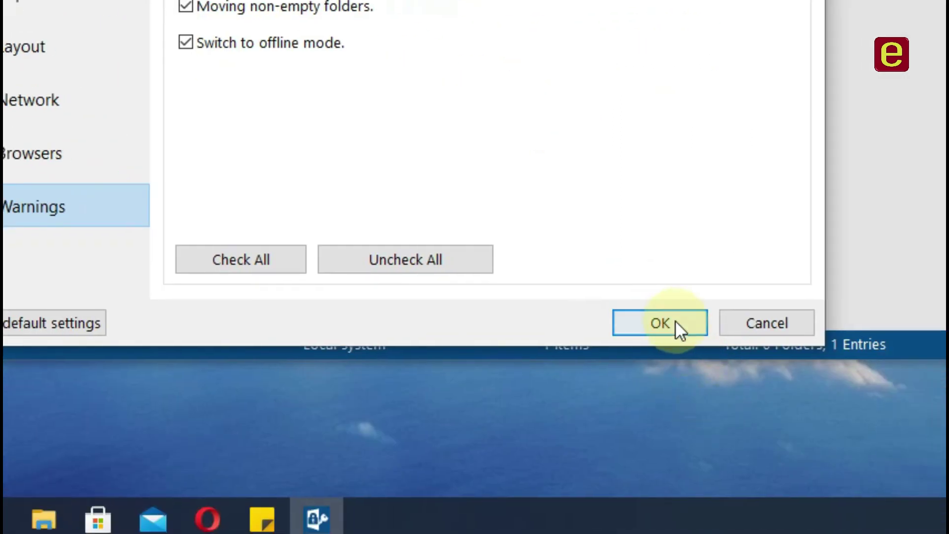
click(675, 321)
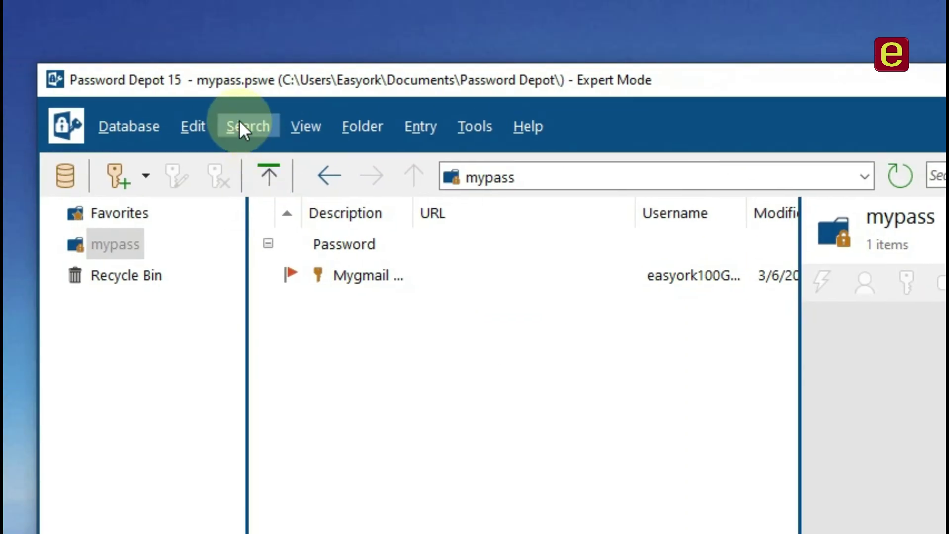
click(242, 123)
click(270, 154)
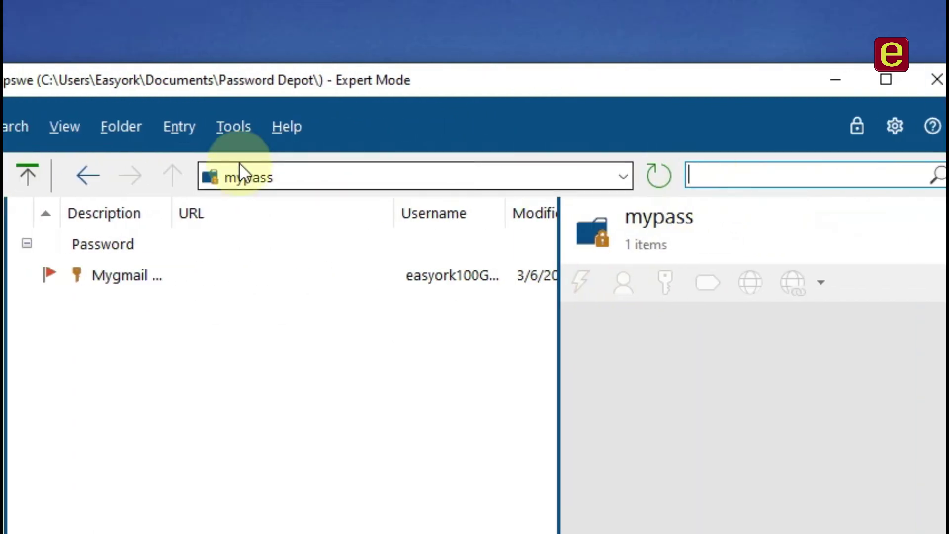
click(213, 128)
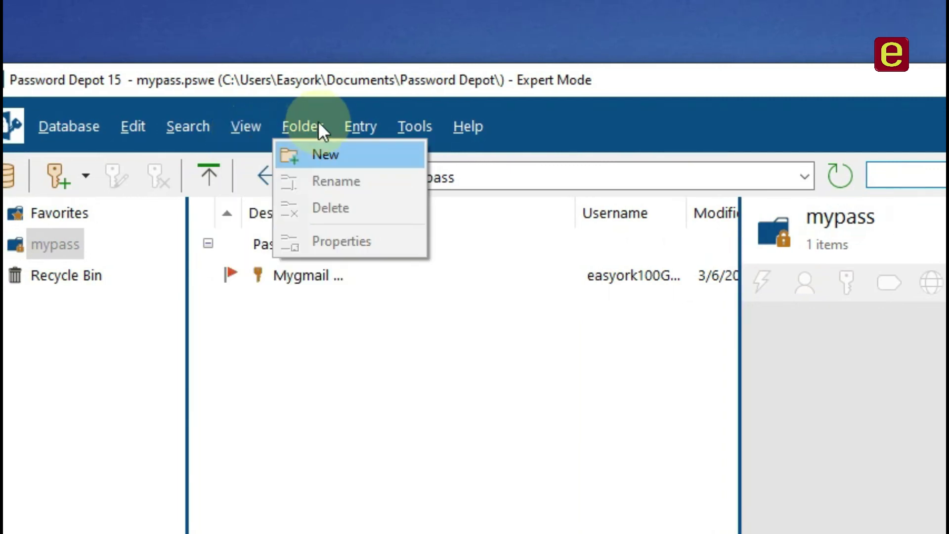
click(304, 124)
click(309, 125)
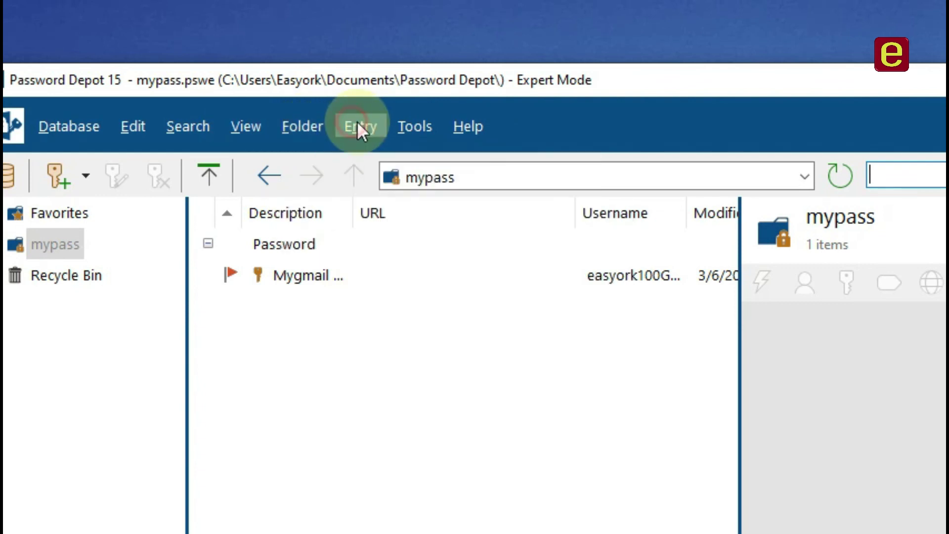
click(358, 127)
click(421, 125)
click(422, 125)
click(472, 130)
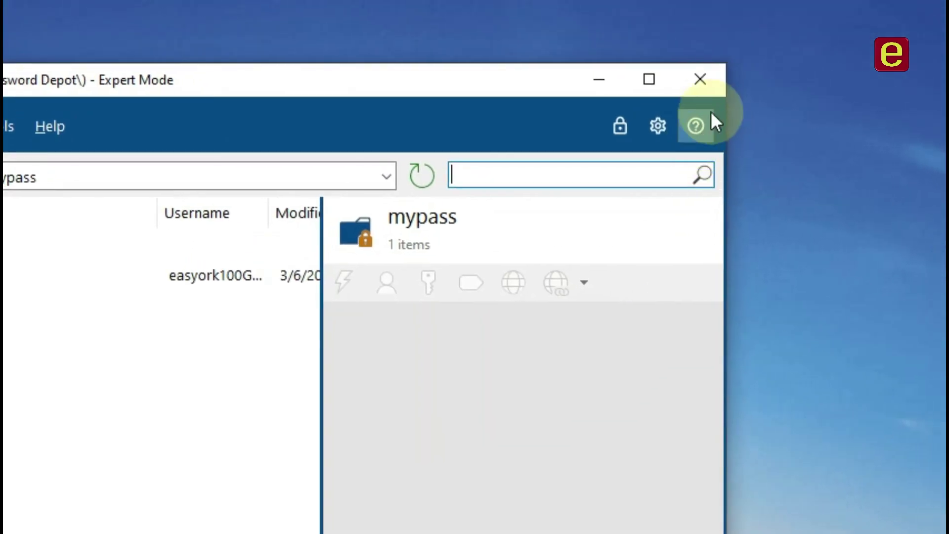
Close the Password Depot 15 window and box-select its shortcut on the desktop.
click(696, 78)
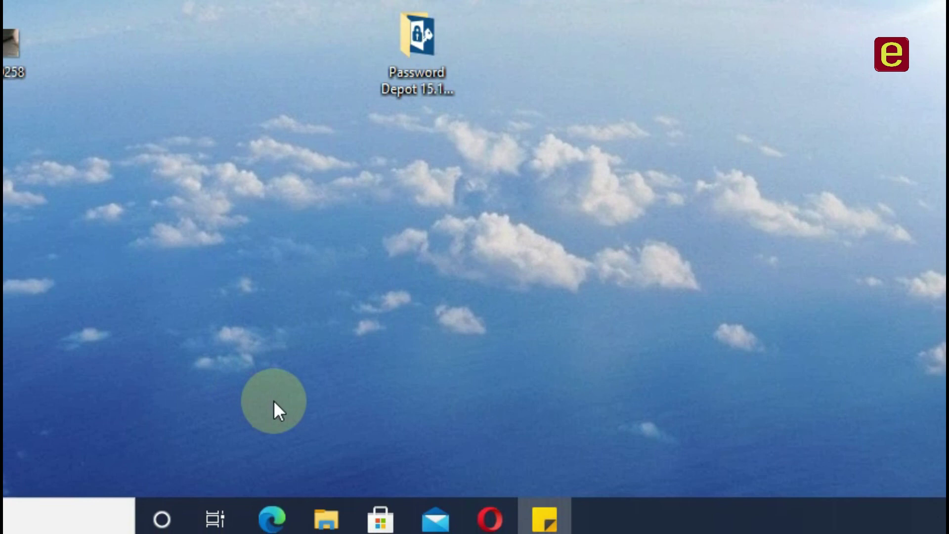
drag(485, 135, 355, 0)
drag(355, 134, 385, 180)
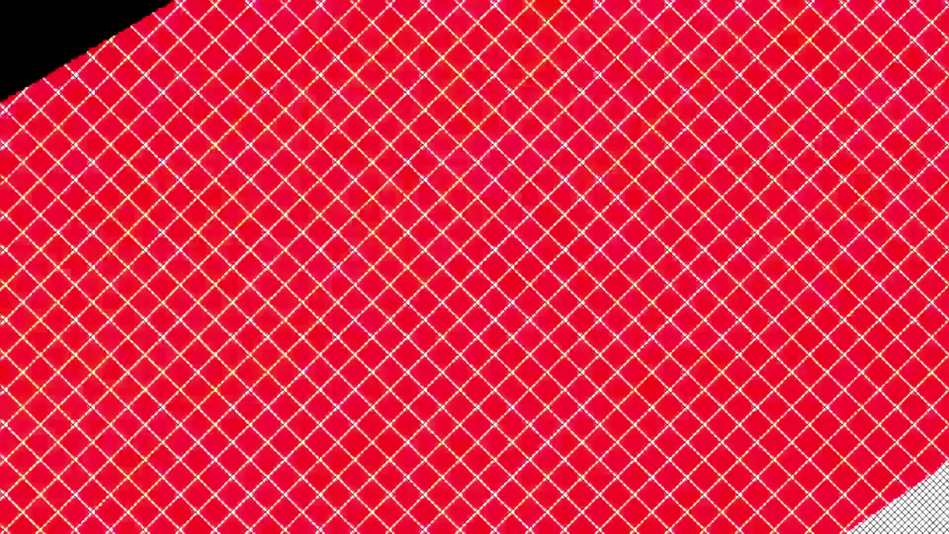